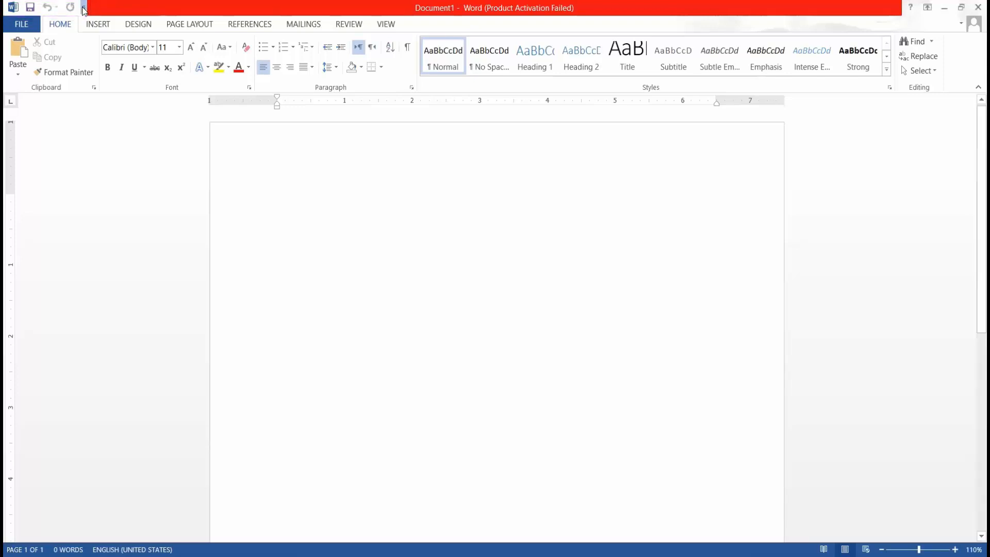
pyautogui.click(84, 8)
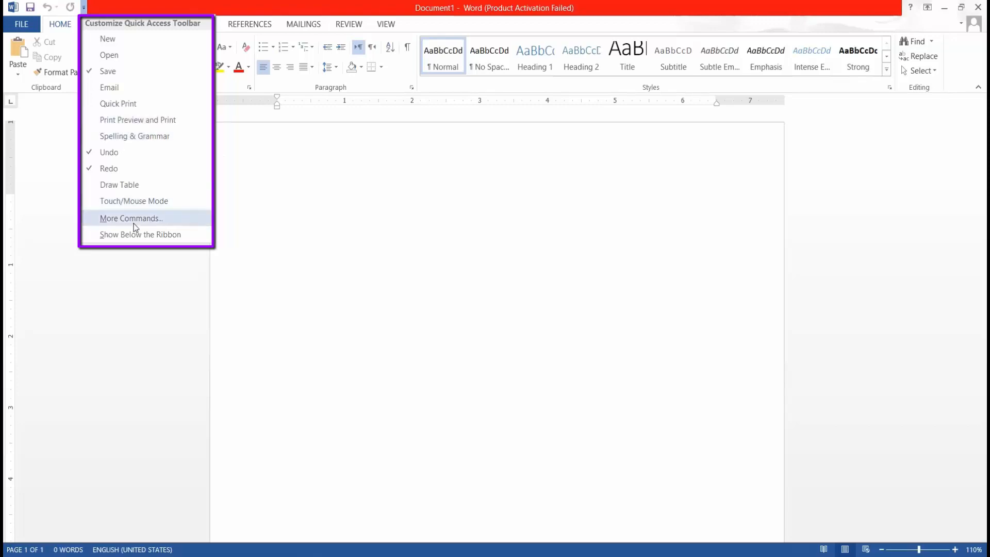
pyautogui.click(117, 292)
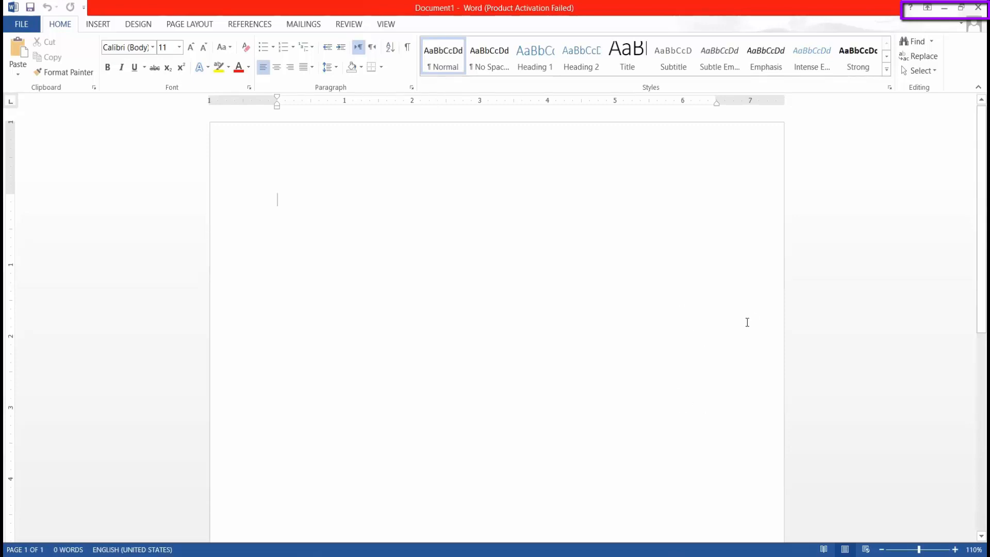
pyautogui.click(962, 9)
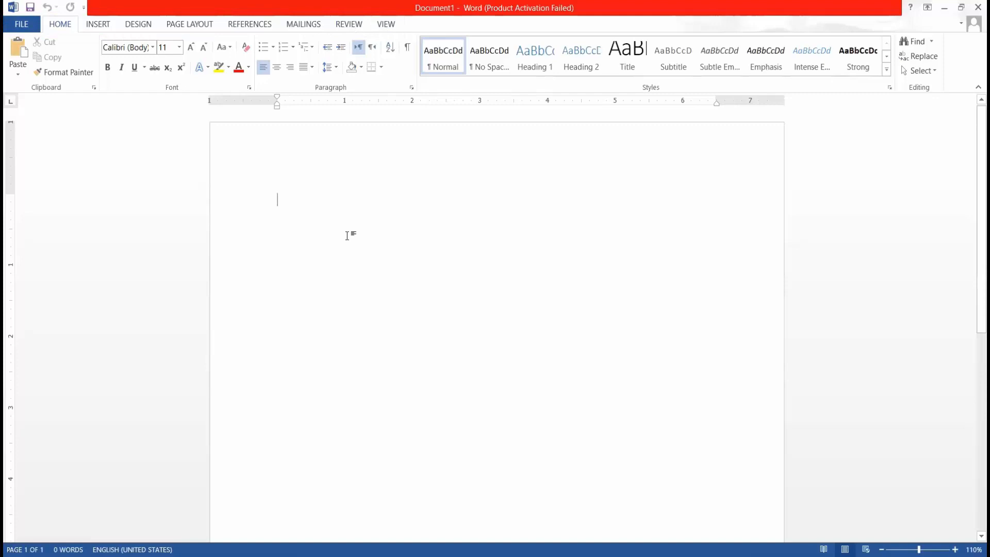
pyautogui.scroll(-2, 347, 236)
pyautogui.scroll(2, 347, 236)
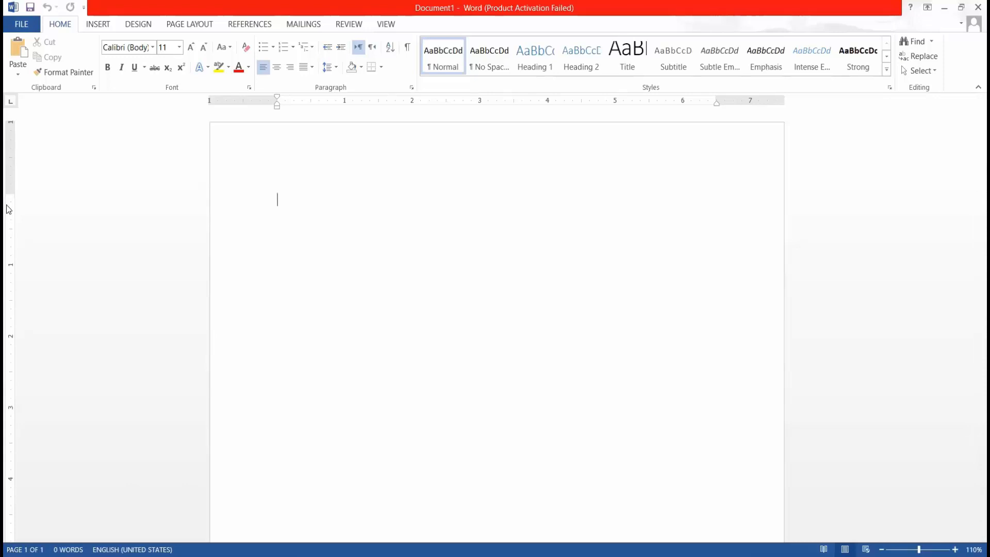
# - Reduce the page's top margin slightly using the vertical ruler
pyautogui.moveTo(11, 193)
pyautogui.mouseDown()
pyautogui.moveTo(15, 154)
pyautogui.moveTo(15, 190)
pyautogui.mouseUp()
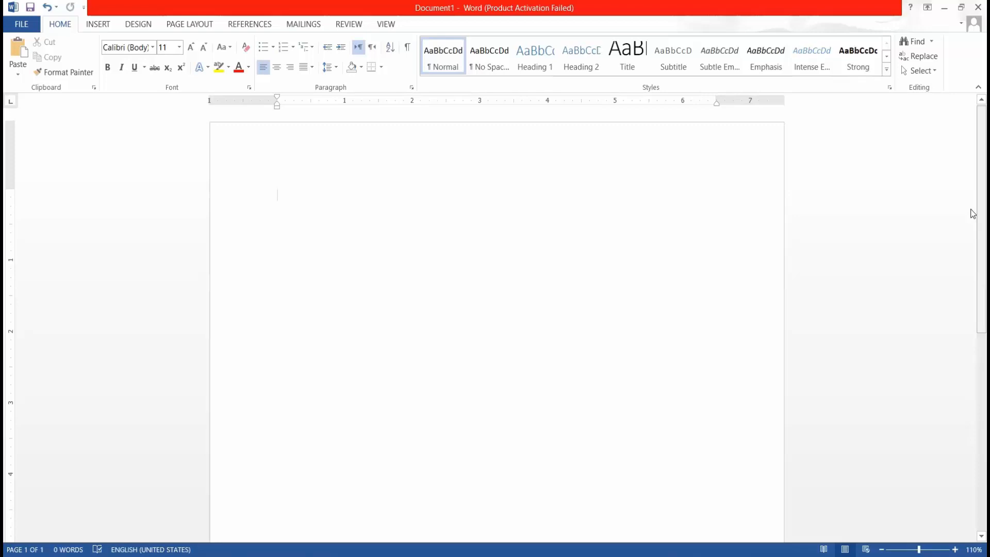
pyautogui.scroll(-3, 973, 216)
pyautogui.moveTo(971, 217); pyautogui.dragTo(971, 196)
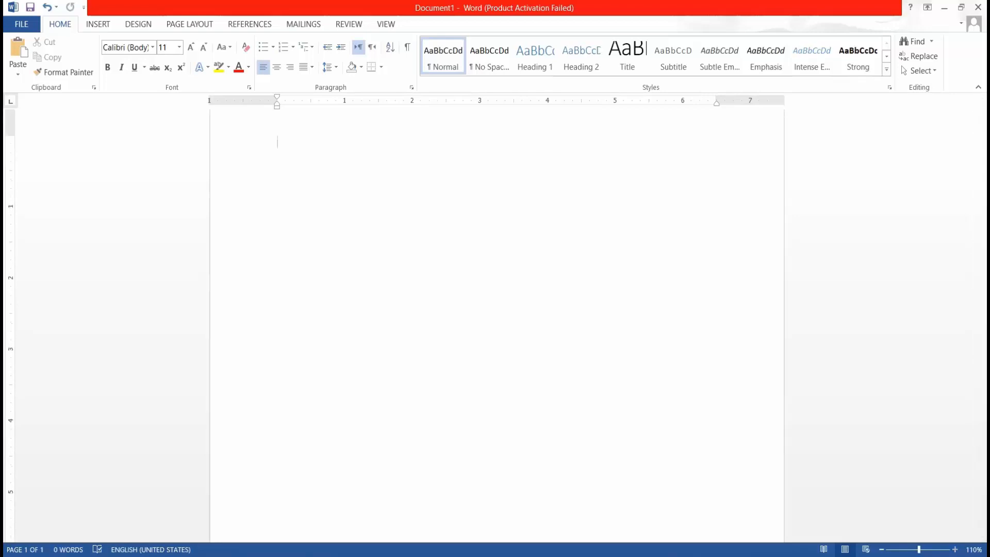
# - Zoom the page in to 200%, shift it sideways, and zoom back out to 100% in the maximized window
pyautogui.scroll(6, 497, 325)
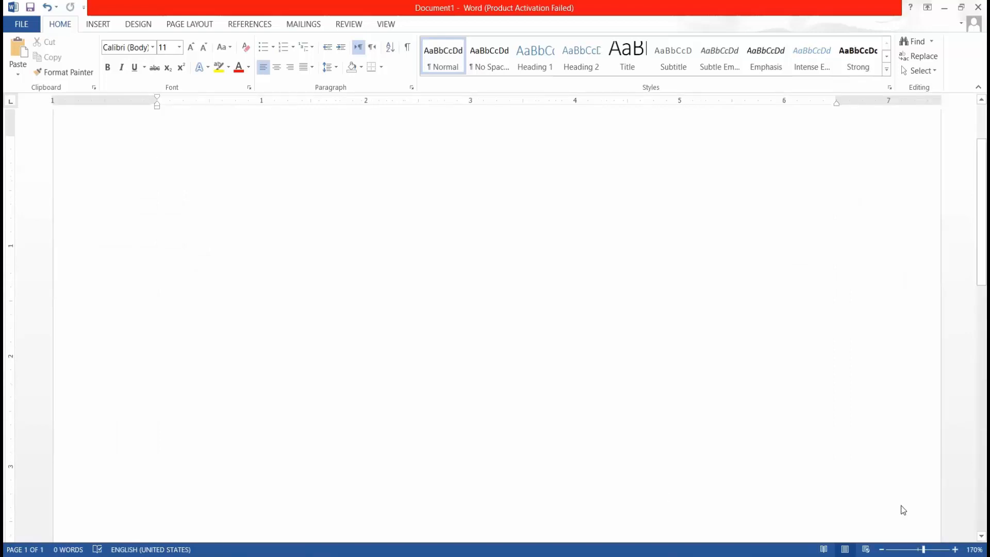
pyautogui.scroll(3, 353, 372)
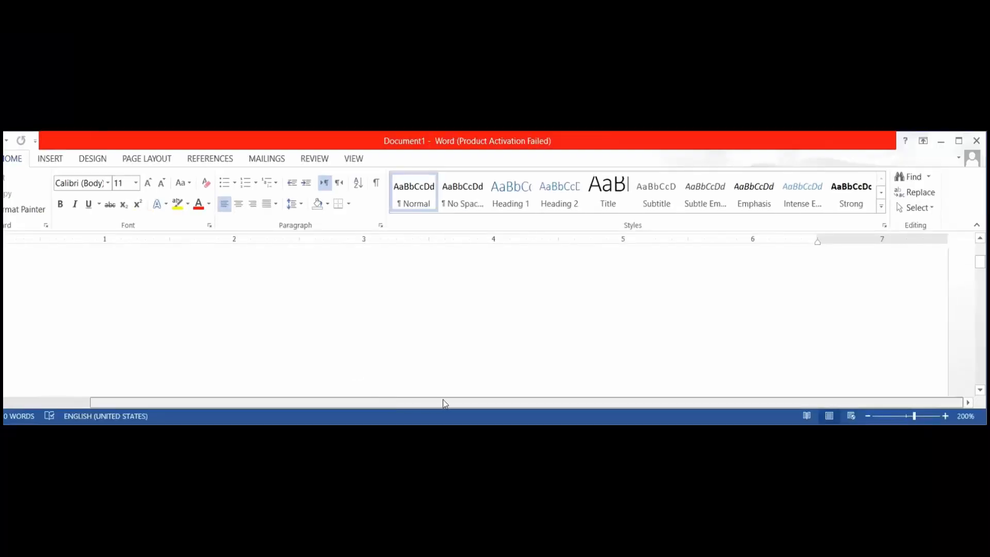
pyautogui.moveTo(444, 401); pyautogui.dragTo(356, 404)
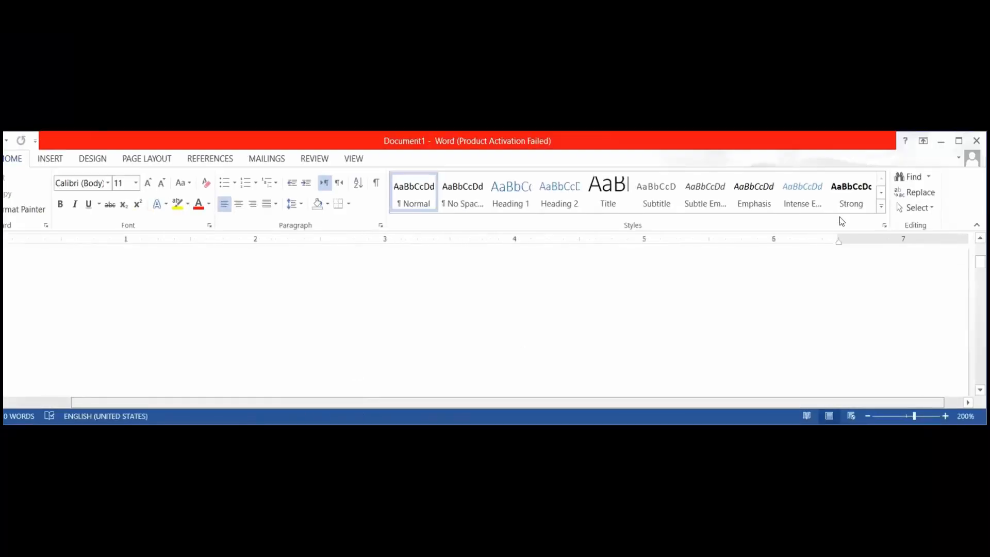
pyautogui.click(959, 142)
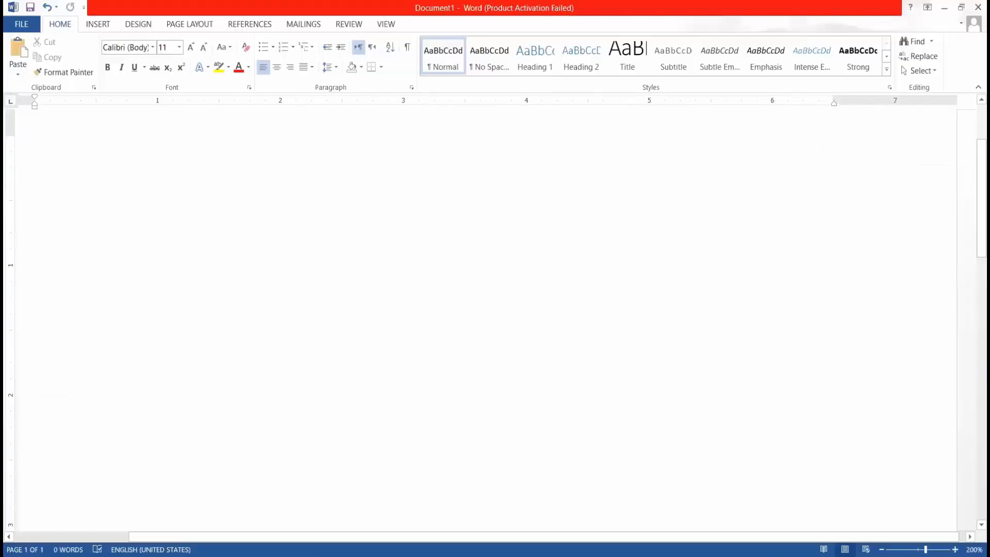
pyautogui.scroll(-9, 488, 326)
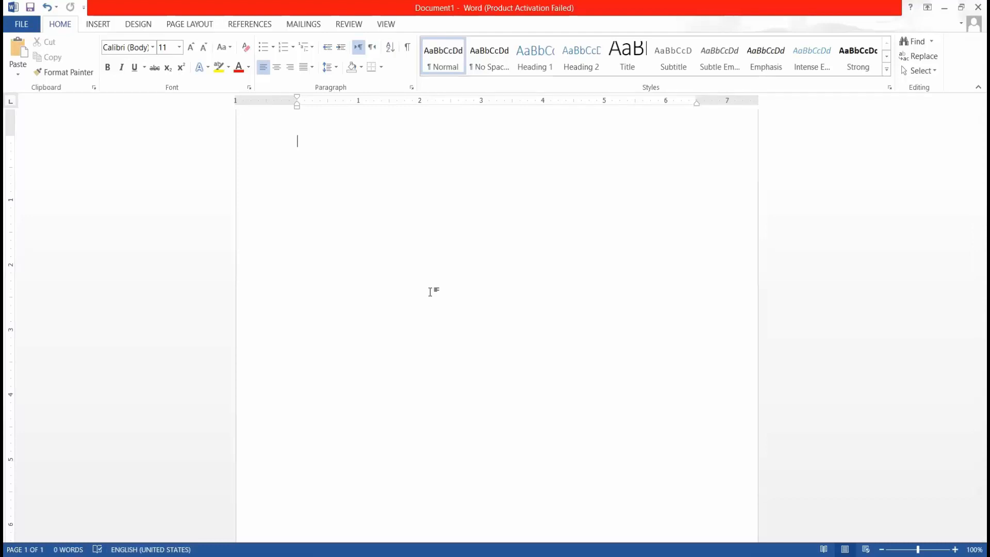
pyautogui.press('super')
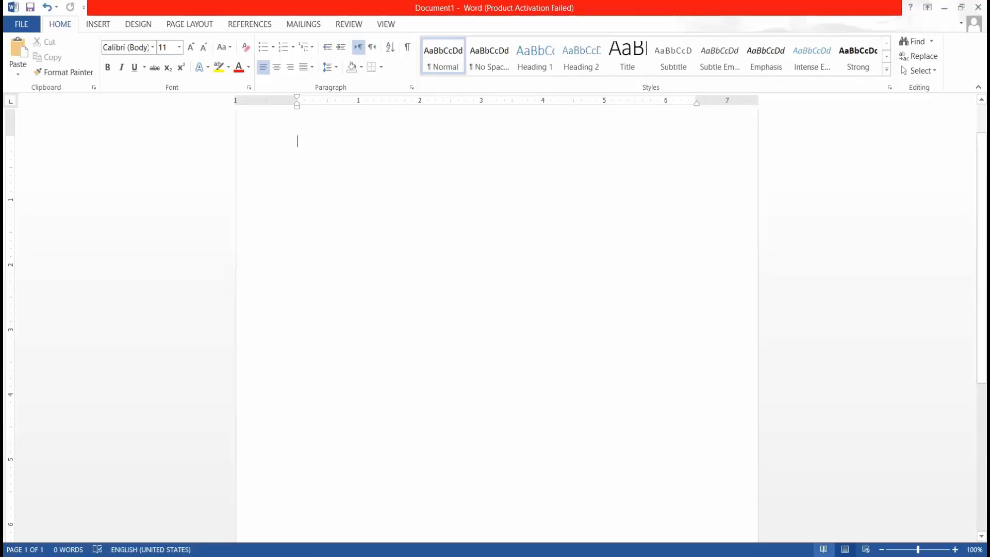
# - View the document in Web Layout and Read Mode, and return it to Print Layout
pyautogui.click(866, 550)
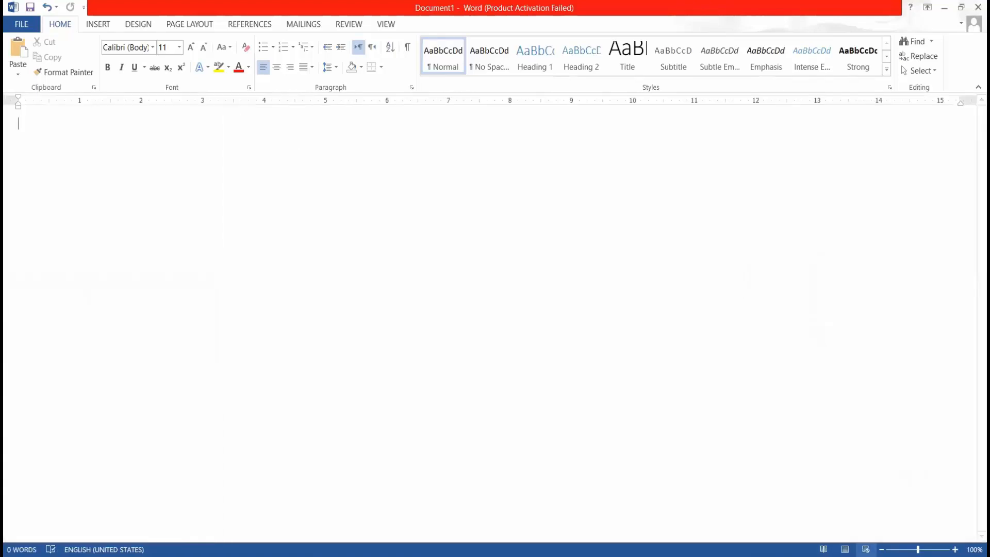
pyautogui.click(823, 549)
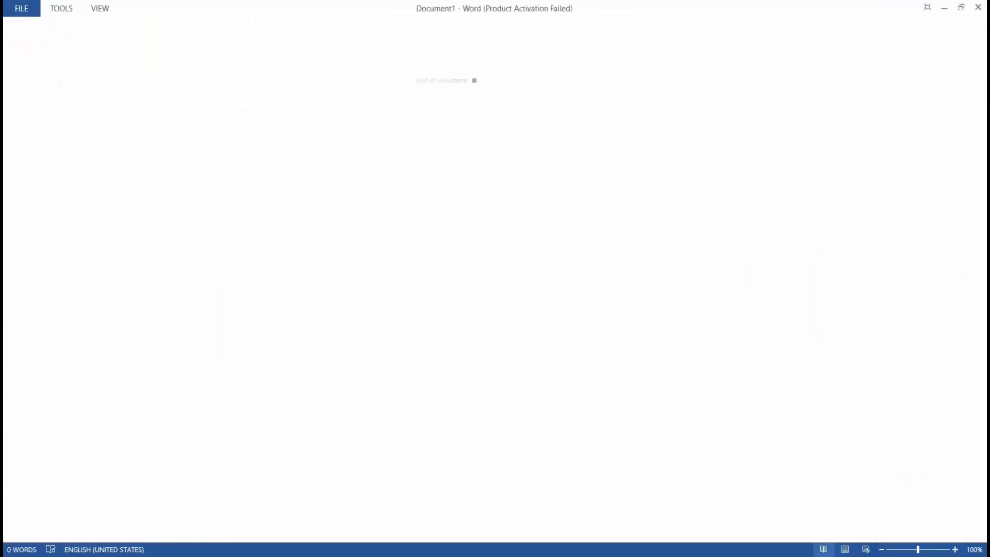
pyautogui.click(845, 550)
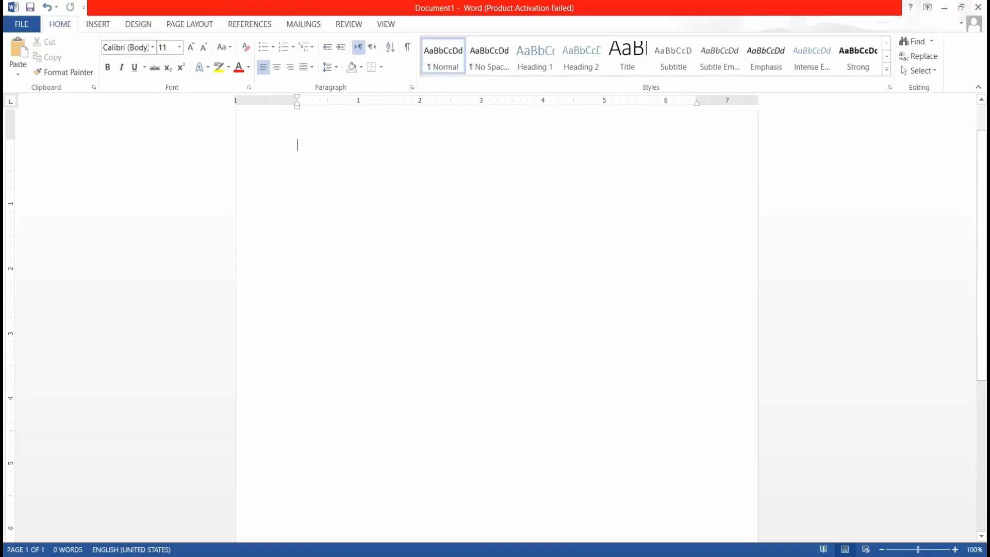
# - Zoom the page in to 140%, out to 90%, and back to 100%
pyautogui.moveTo(918, 549); pyautogui.dragTo(921, 549)
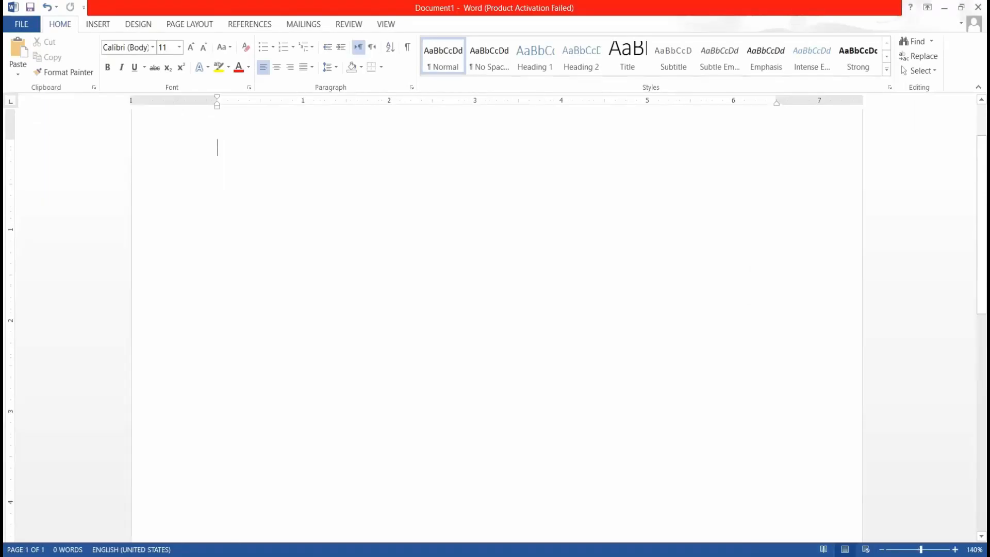
pyautogui.scroll(-1, 497, 325)
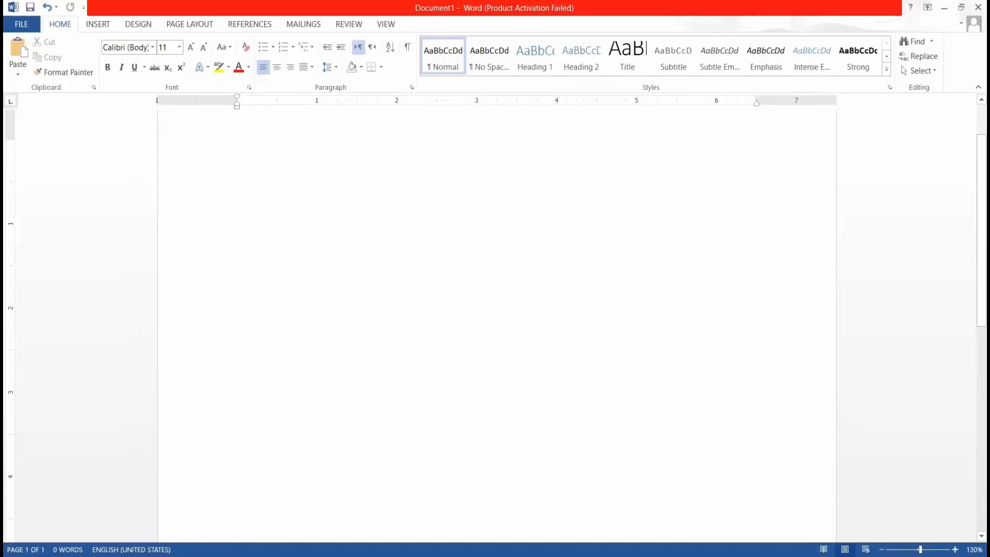
pyautogui.scroll(-4, 497, 325)
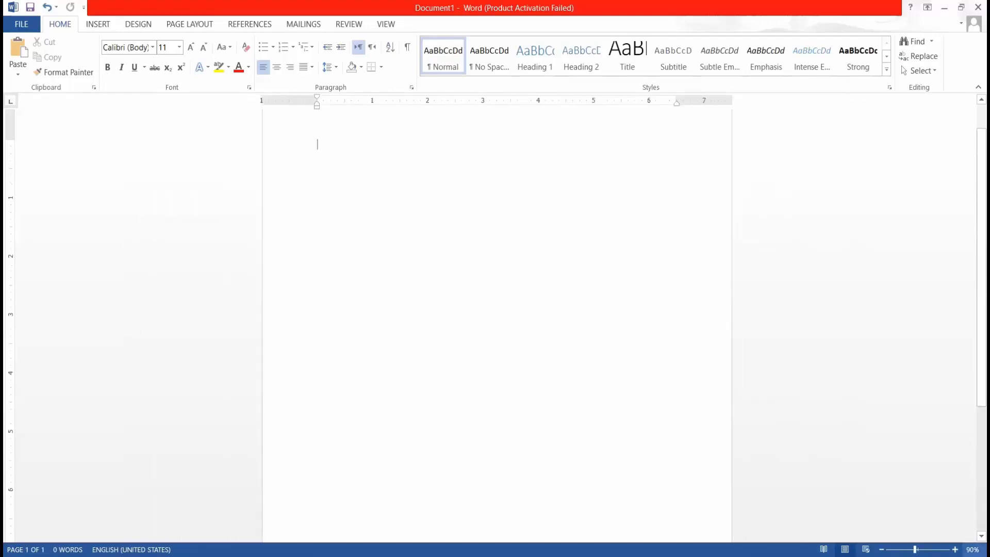
pyautogui.scroll(1, 703, 402)
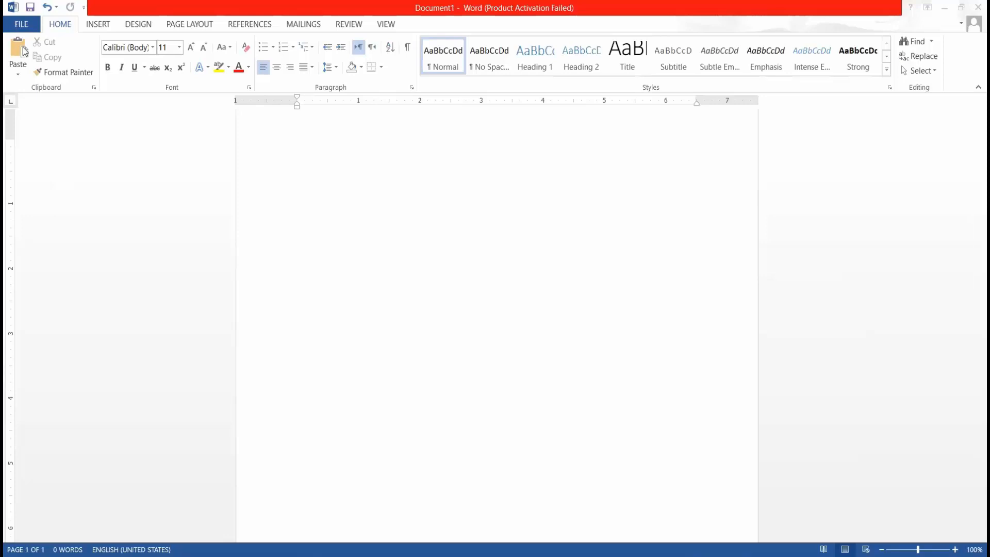
# - Look through the file options for opening, saving, printing and starting documents from templates, and return to the blank page
pyautogui.click(16, 25)
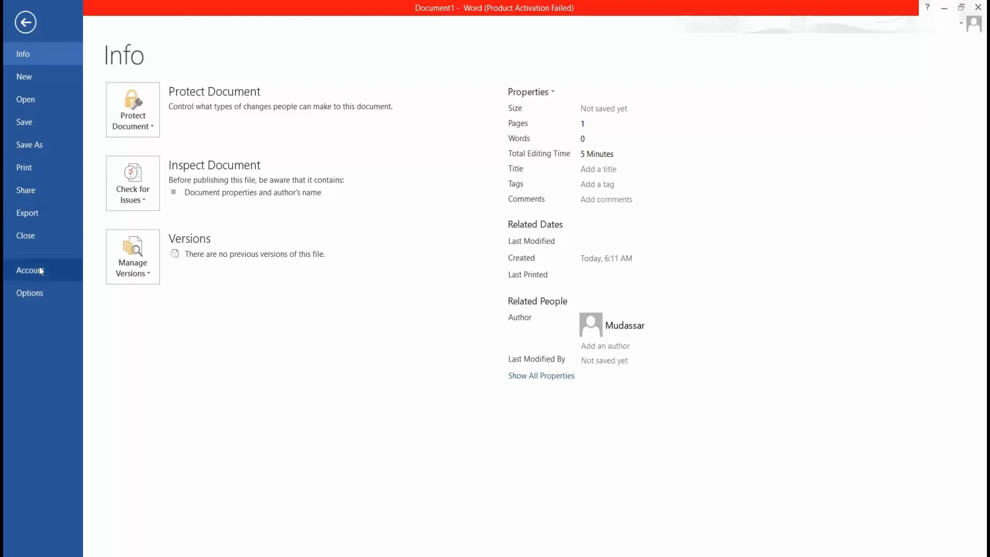
pyautogui.click(51, 81)
pyautogui.click(46, 101)
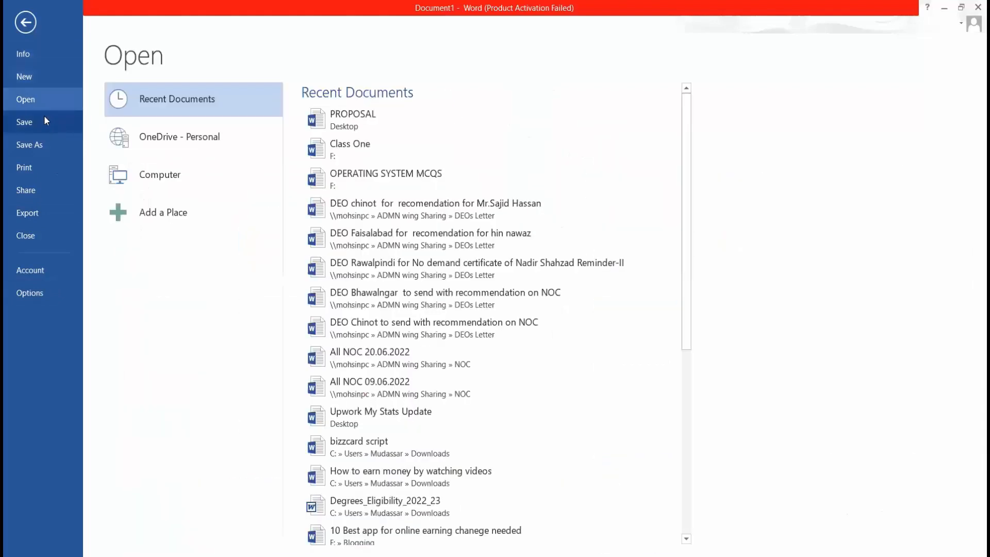
pyautogui.click(45, 146)
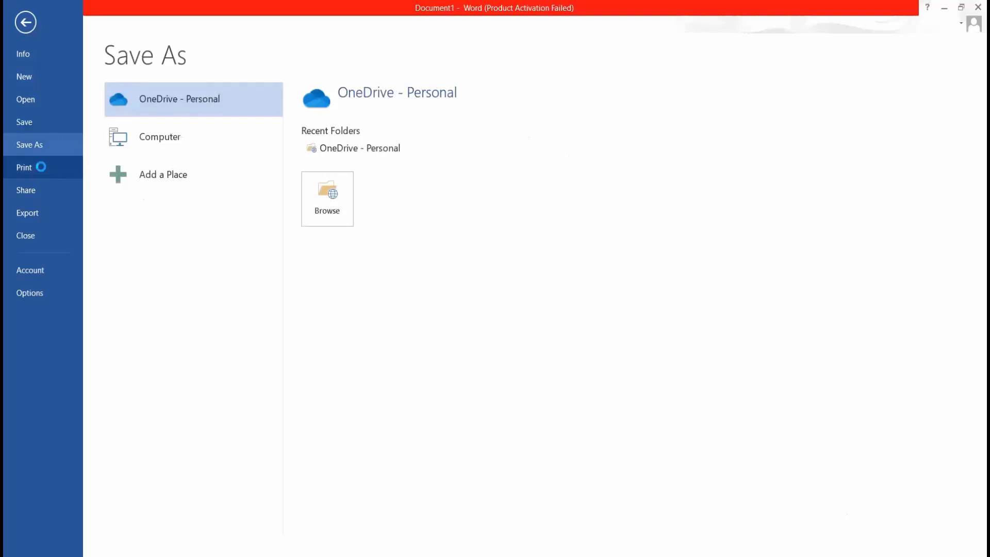
pyautogui.click(42, 166)
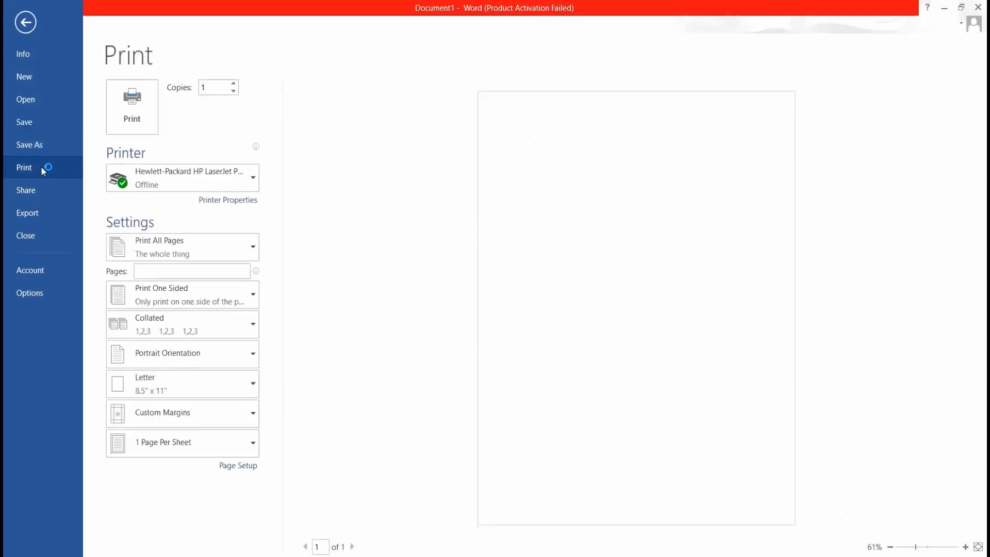
pyautogui.click(37, 80)
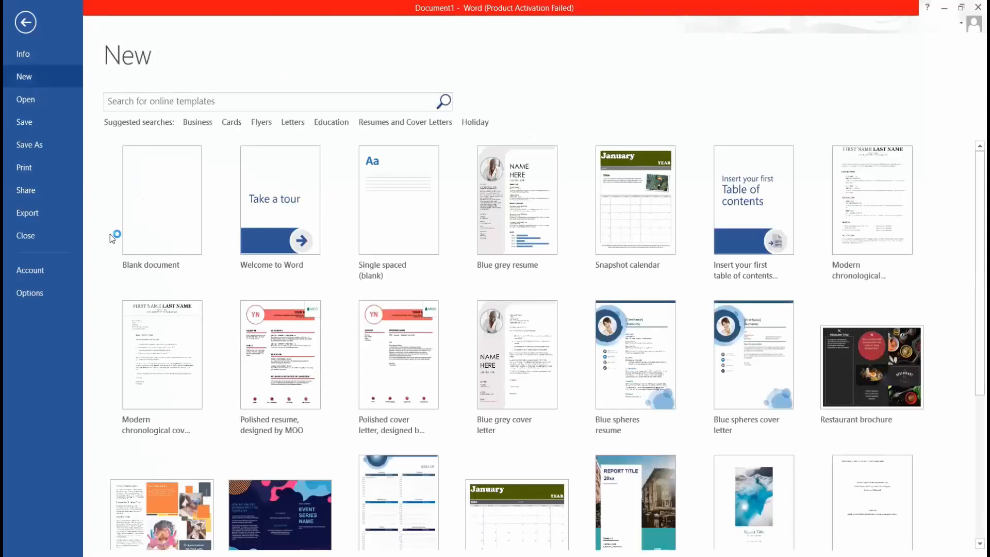
pyautogui.click(152, 210)
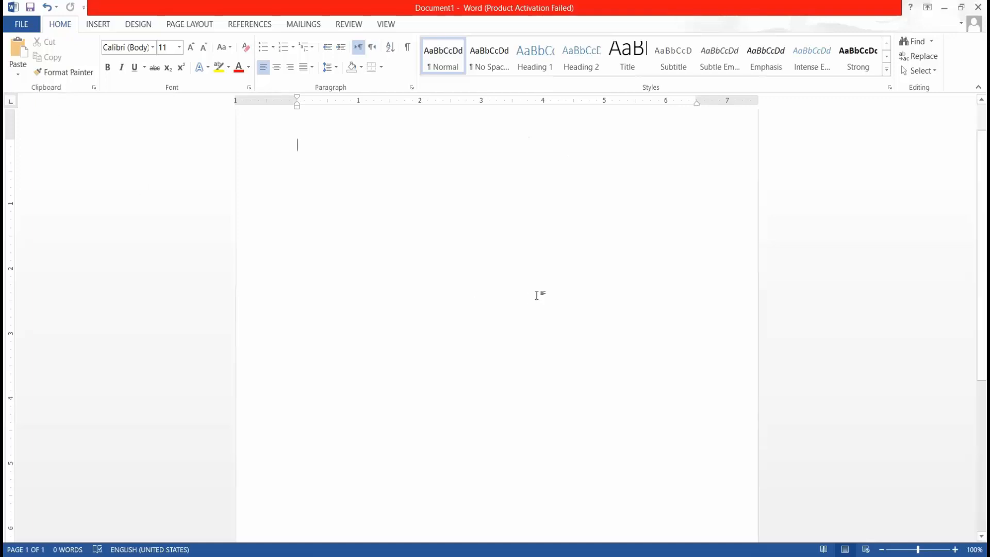
# - Enter "Hello World" on the first line of the page and copy the whole line
pyautogui.write('H')
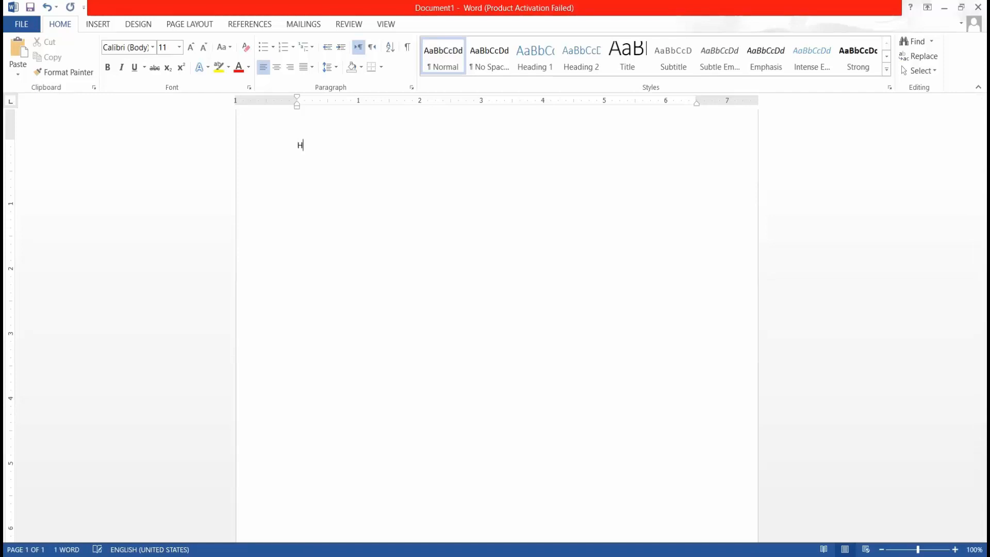
pyautogui.write('ello World')
pyautogui.tripleClick(310, 145)
pyautogui.hotkey('ctrl', 'c')
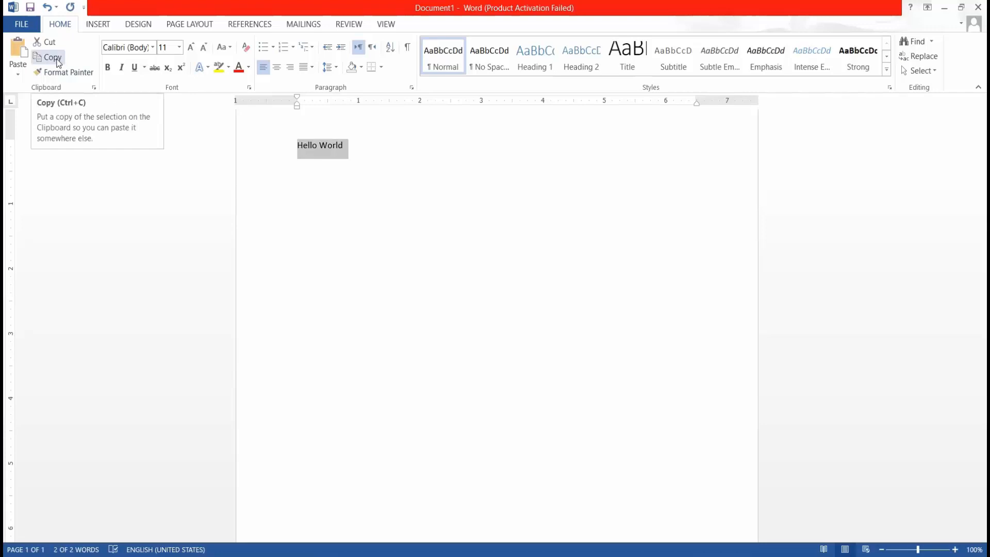
pyautogui.click(58, 62)
pyautogui.click(383, 163)
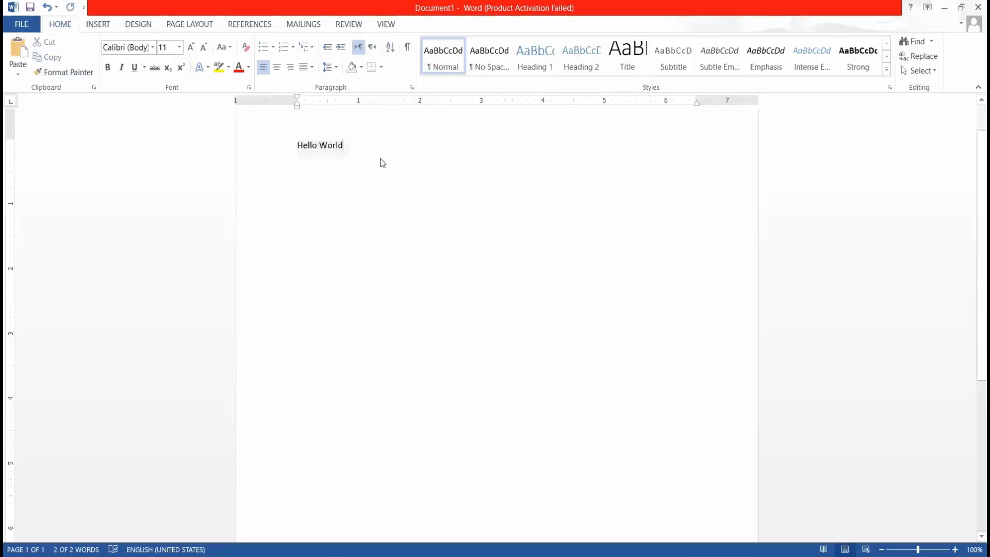
# - Paste the copied "Hello World" onto a new line below the original
pyautogui.press('Return')
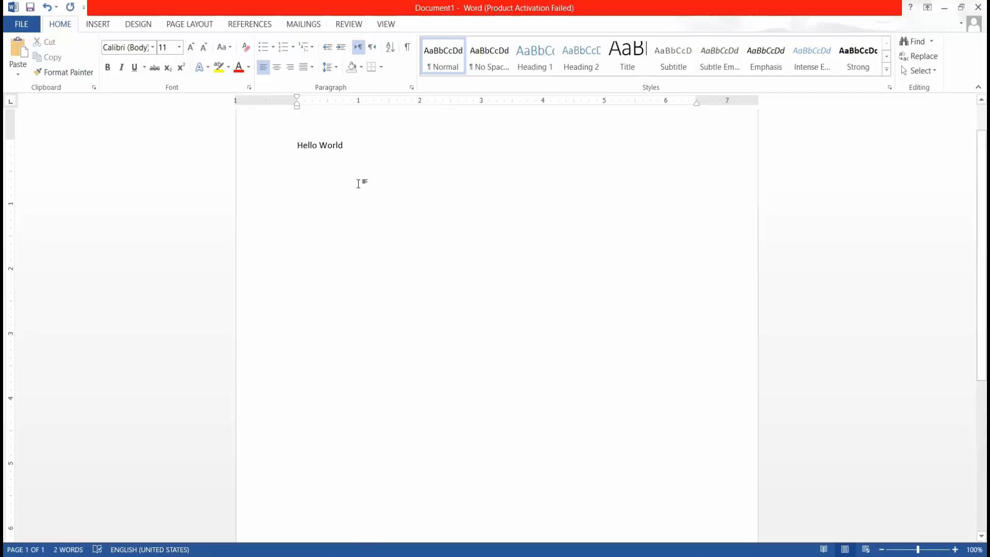
pyautogui.hotkey('ctrl', 'v')
pyautogui.click(350, 165)
# - Cut both "Hello World" lines from the page, undo the cut, and redo it
pyautogui.moveTo(339, 158); pyautogui.dragTo(294, 140)
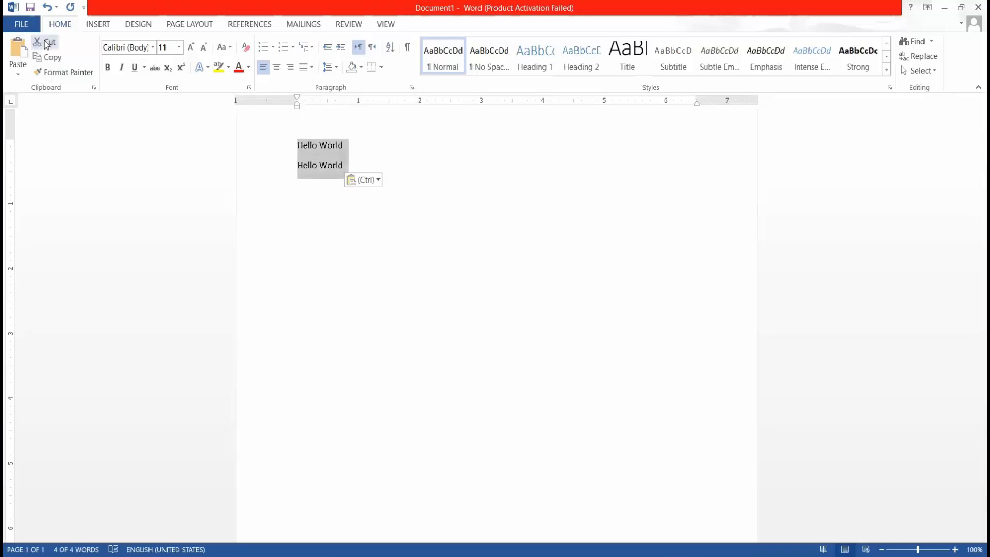
pyautogui.click(46, 44)
pyautogui.hotkey('ctrl', 'z')
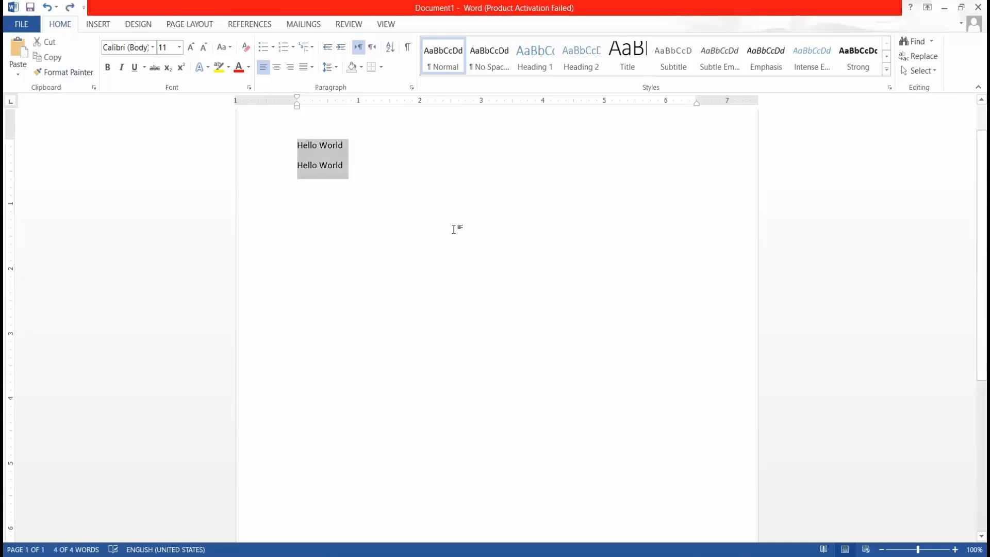
pyautogui.hotkey('ctrl', 'y')
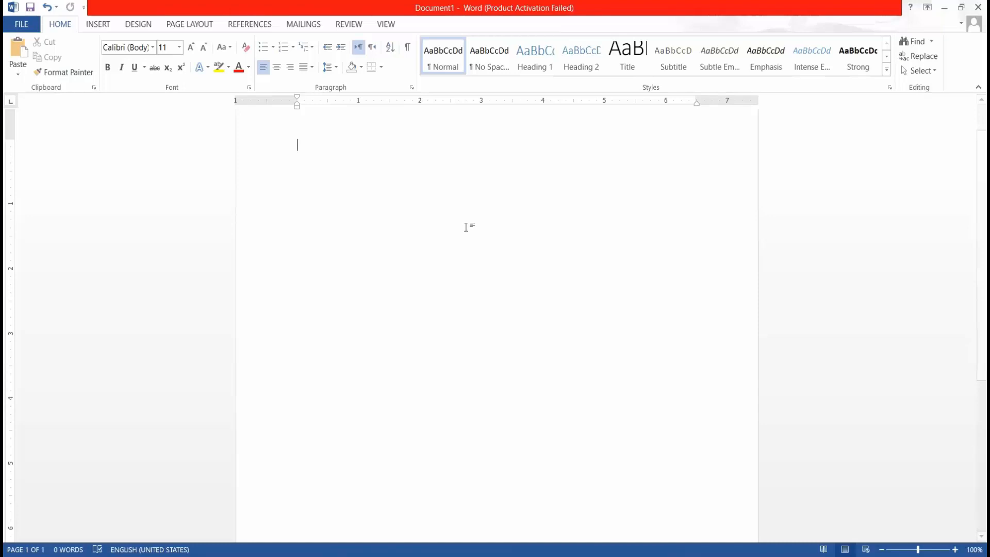
# - Paste the two cut "Hello World" lines five times in a row onto the empty page
pyautogui.click(23, 56)
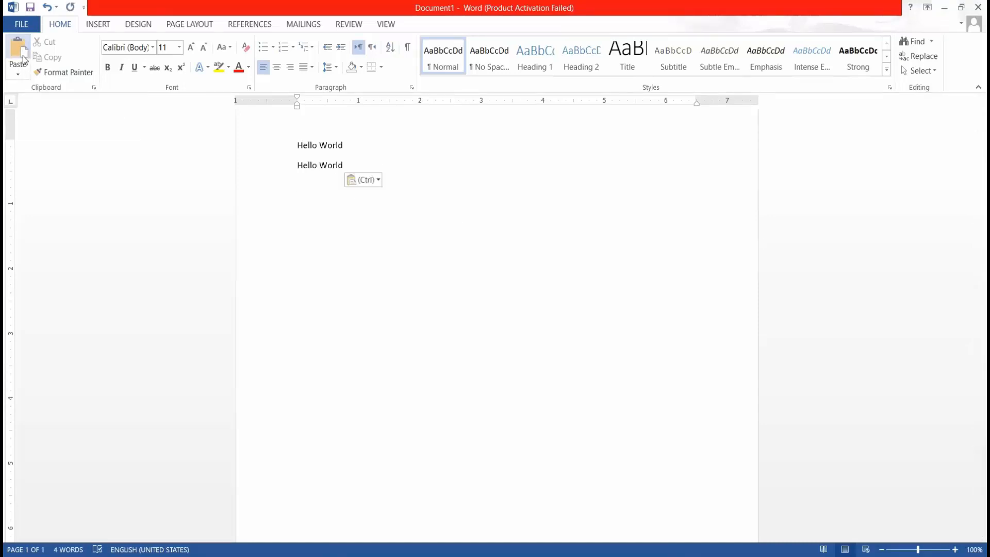
pyautogui.click(23, 56)
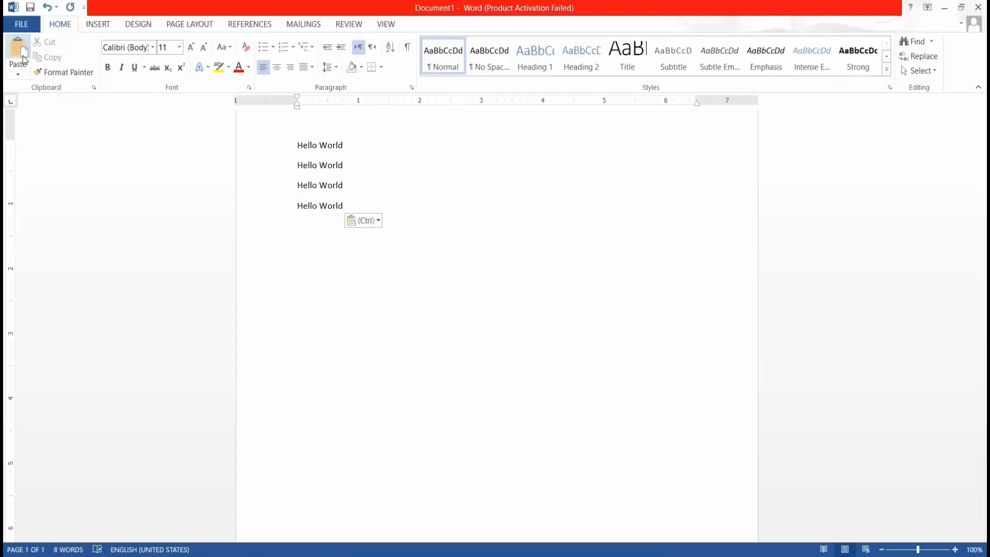
pyautogui.click(22, 55)
pyautogui.click(23, 56)
pyautogui.click(22, 56)
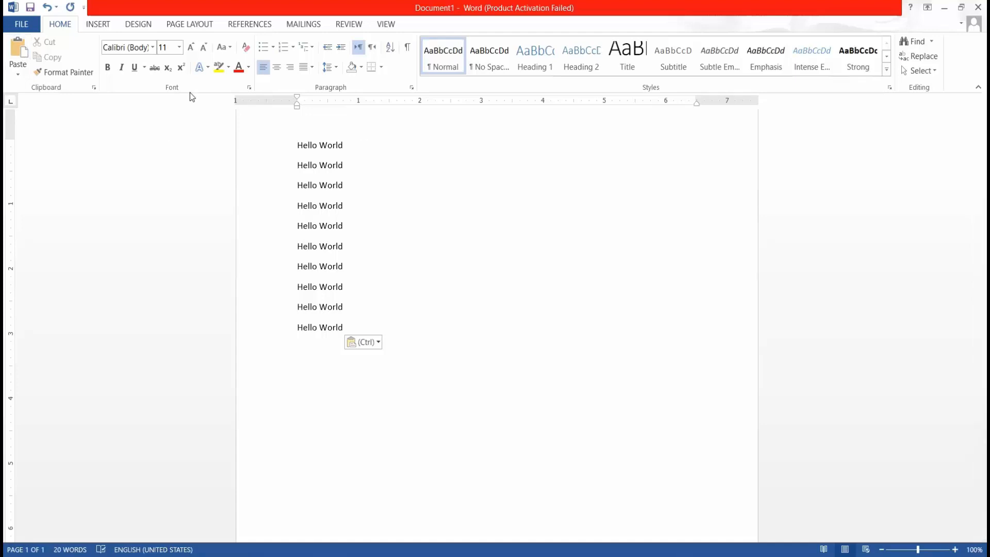
# - Change the font of the first nine "Hello World" lines to Times New Roman
pyautogui.moveTo(349, 135); pyautogui.dragTo(282, 134)
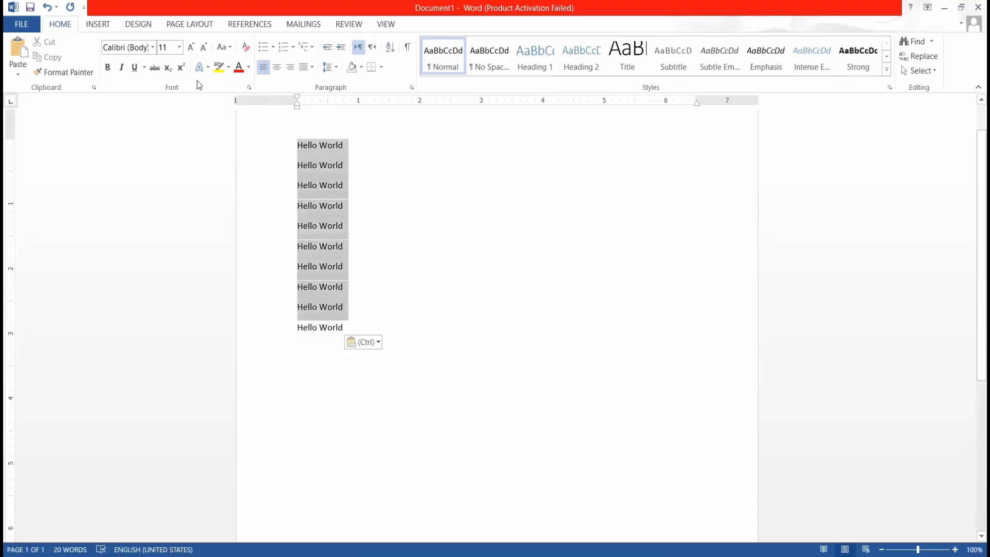
pyautogui.click(153, 48)
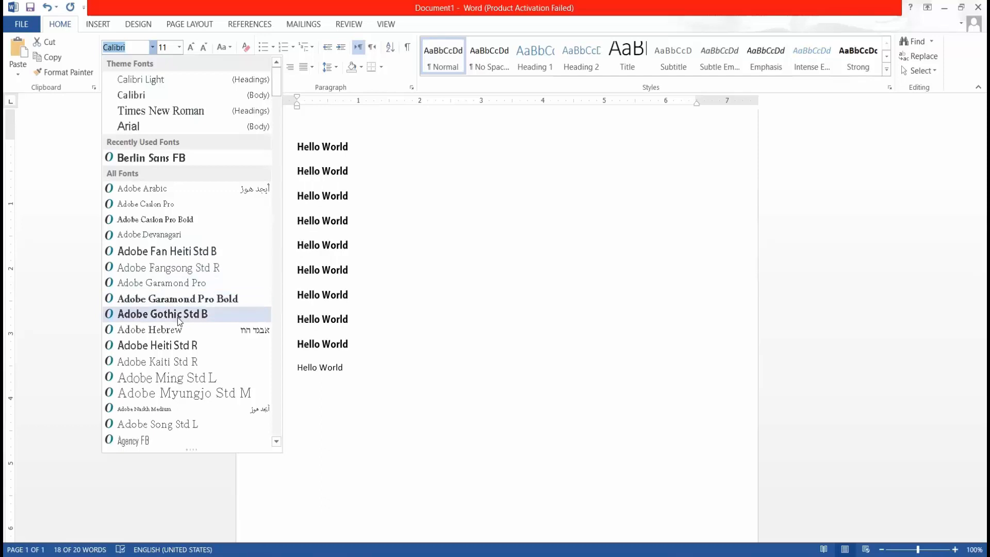
pyautogui.scroll(-3, 178, 317)
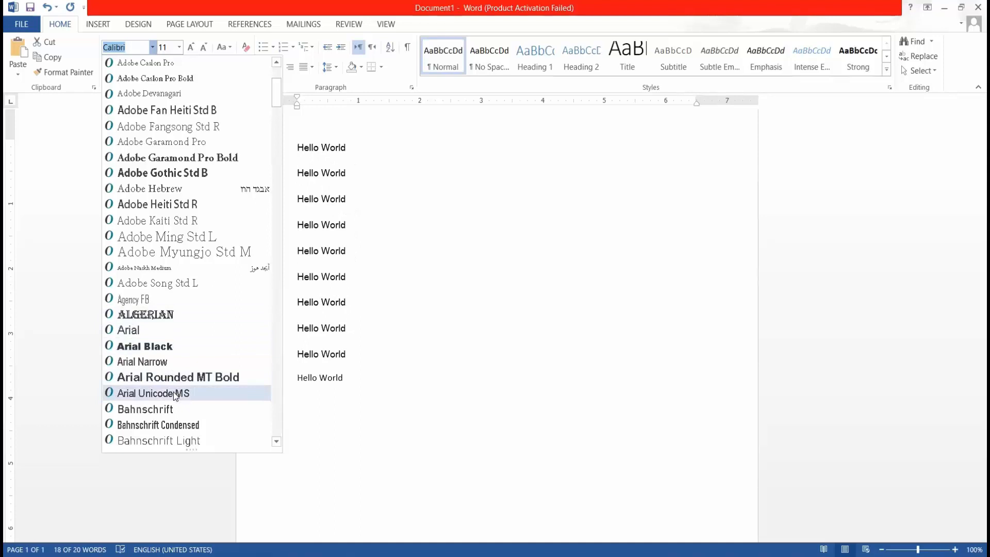
pyautogui.scroll(-1, 173, 392)
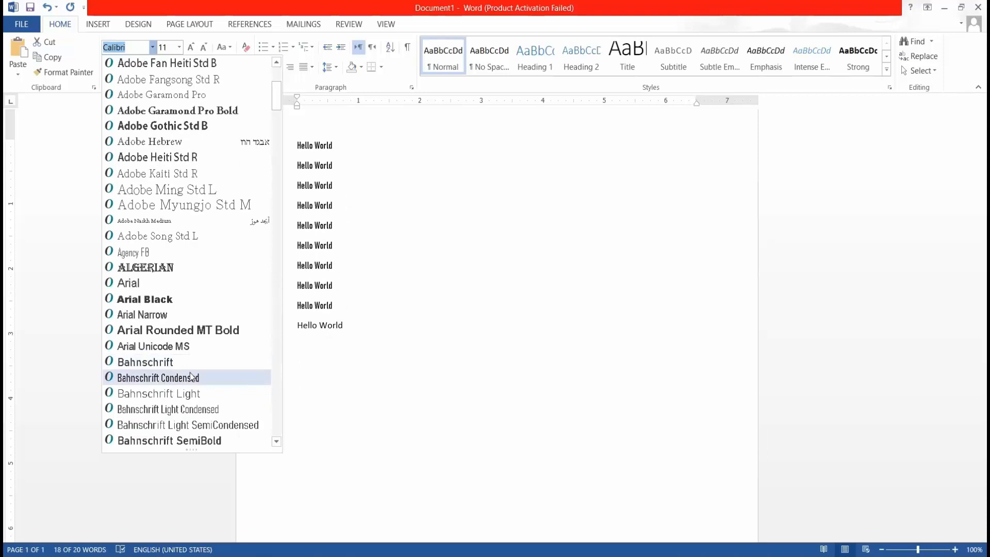
pyautogui.scroll(-1, 189, 382)
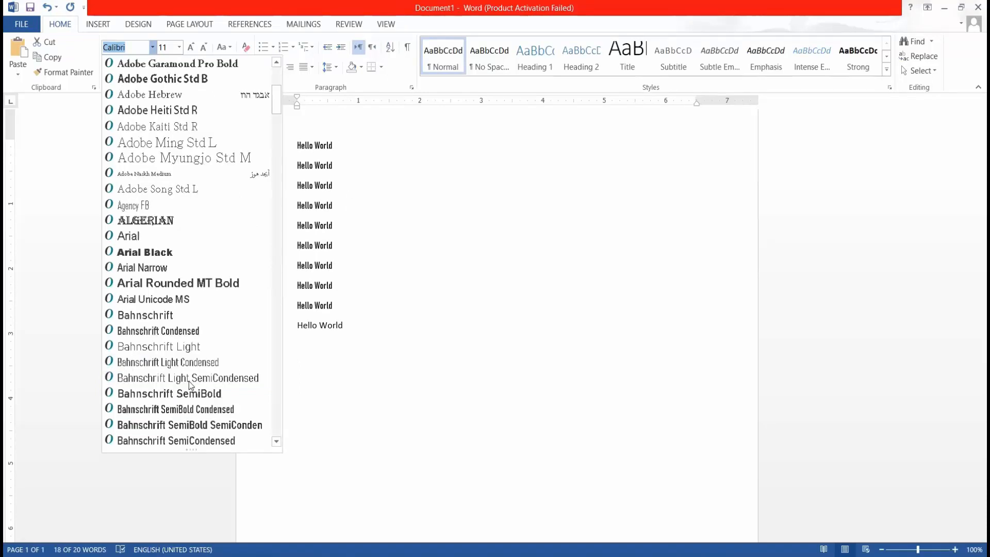
pyautogui.scroll(5, 189, 382)
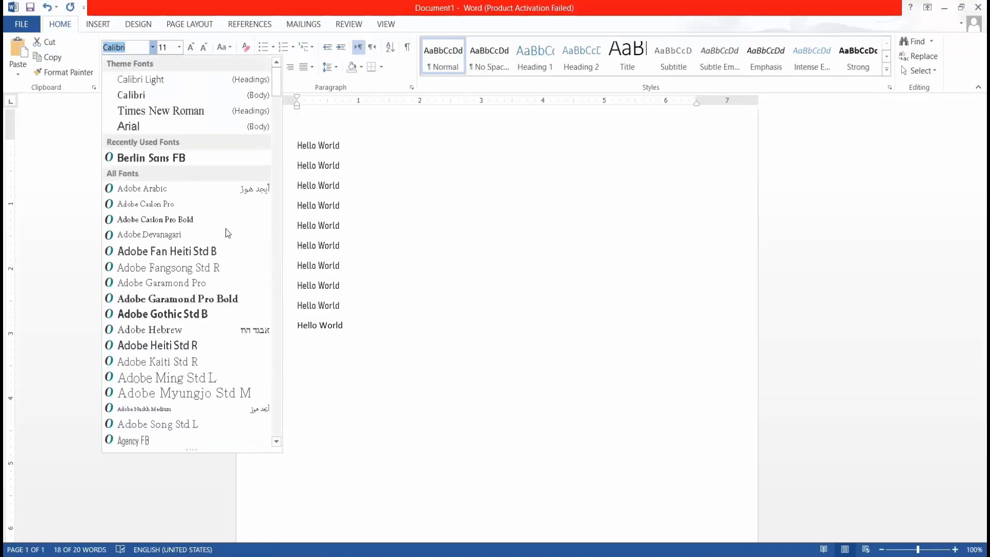
pyautogui.scroll(-1, 226, 239)
pyautogui.scroll(1, 194, 106)
pyautogui.click(190, 112)
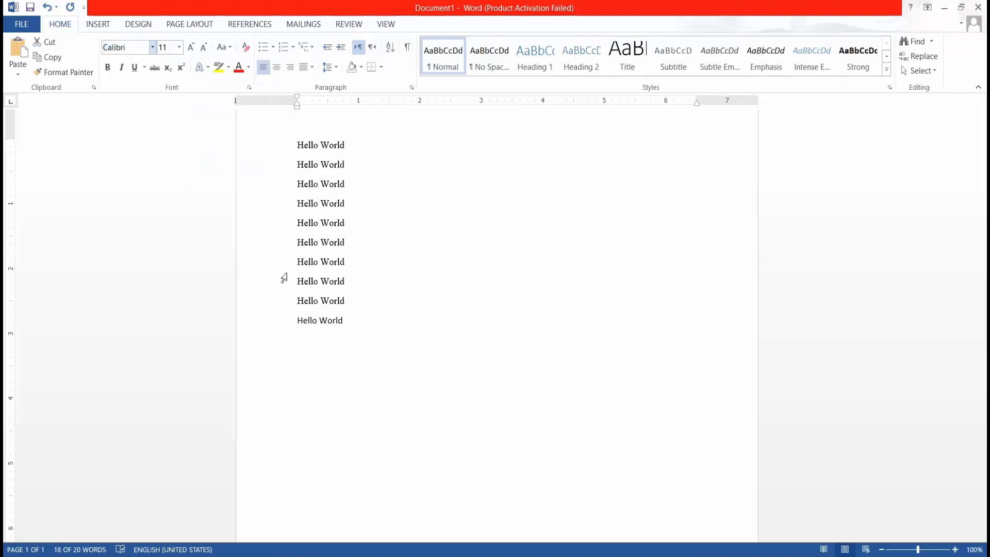
# - Apply Times New Roman to all ten "Hello World" lines and set their font size to 26
pyautogui.moveTo(349, 331); pyautogui.dragTo(281, 121)
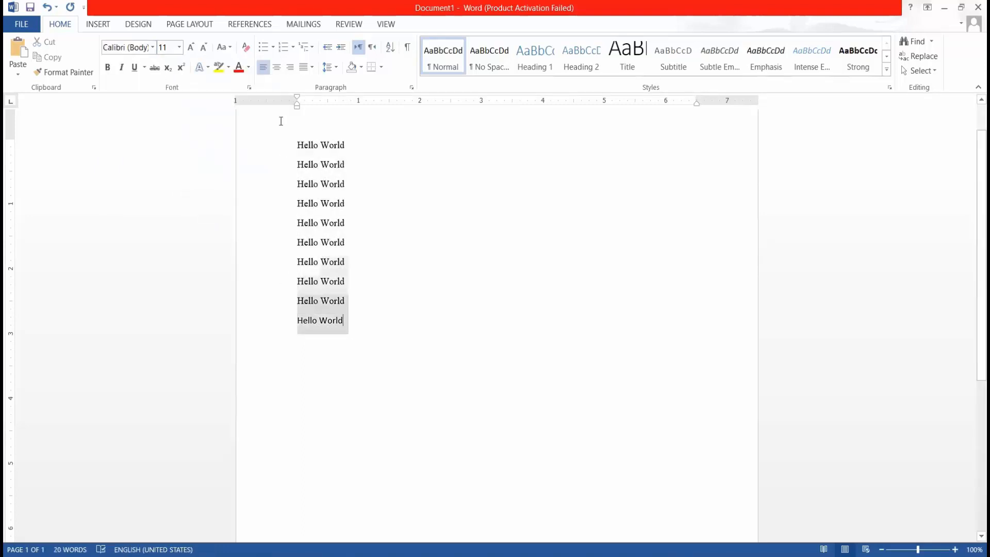
pyautogui.click(152, 47)
pyautogui.click(150, 108)
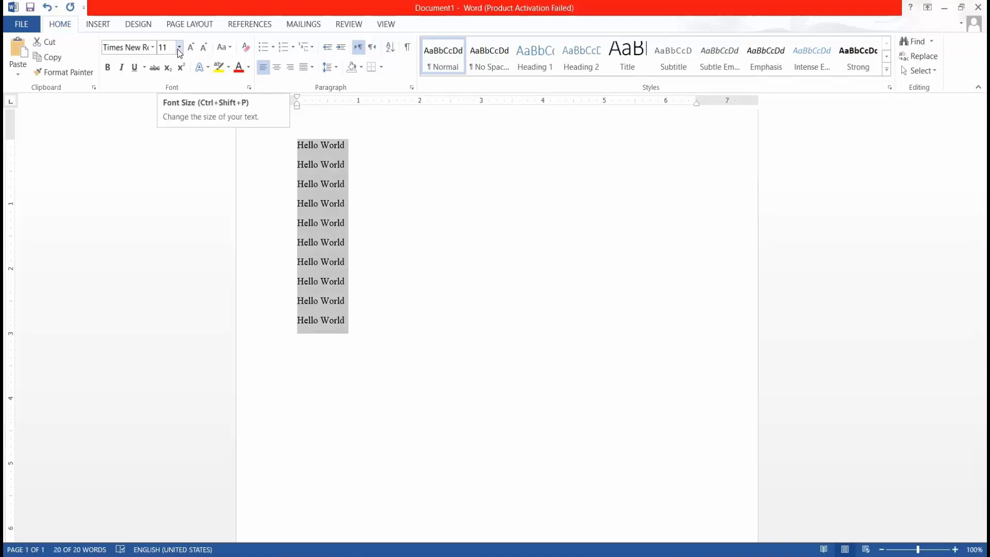
pyautogui.click(178, 48)
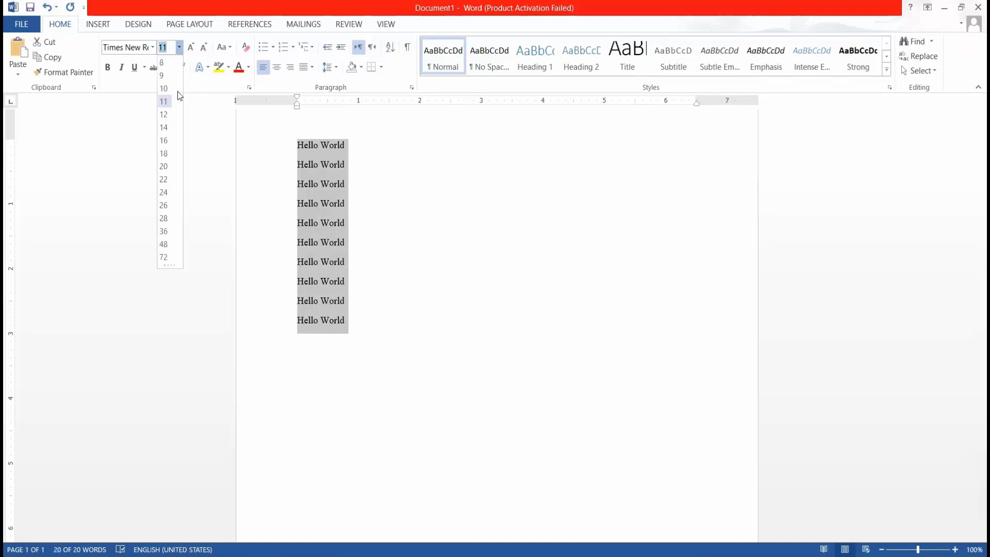
pyautogui.click(164, 205)
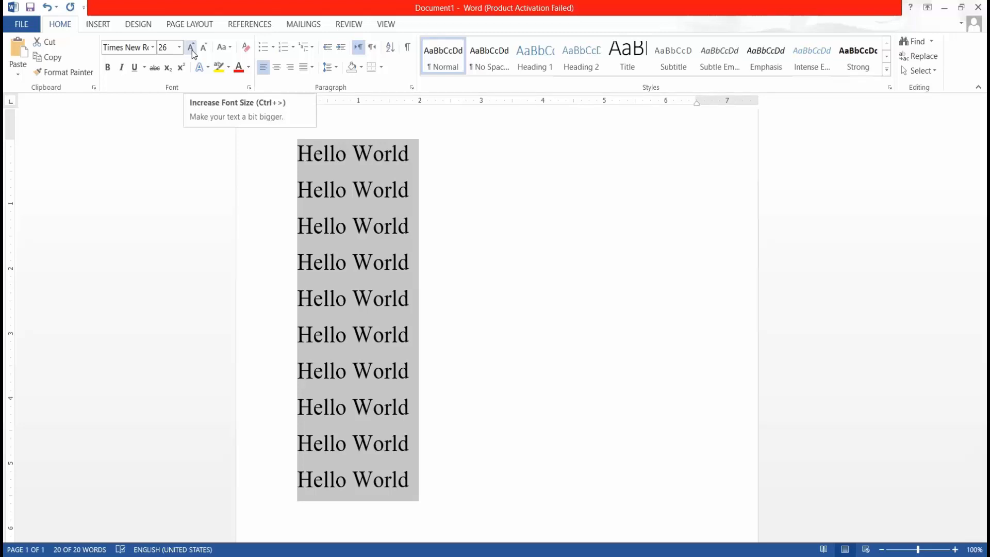
# - Reduce the font size of all ten "Hello World" lines by three increments to 20
pyautogui.press('Down')
pyautogui.moveTo(302, 142); pyautogui.dragTo(459, 474)
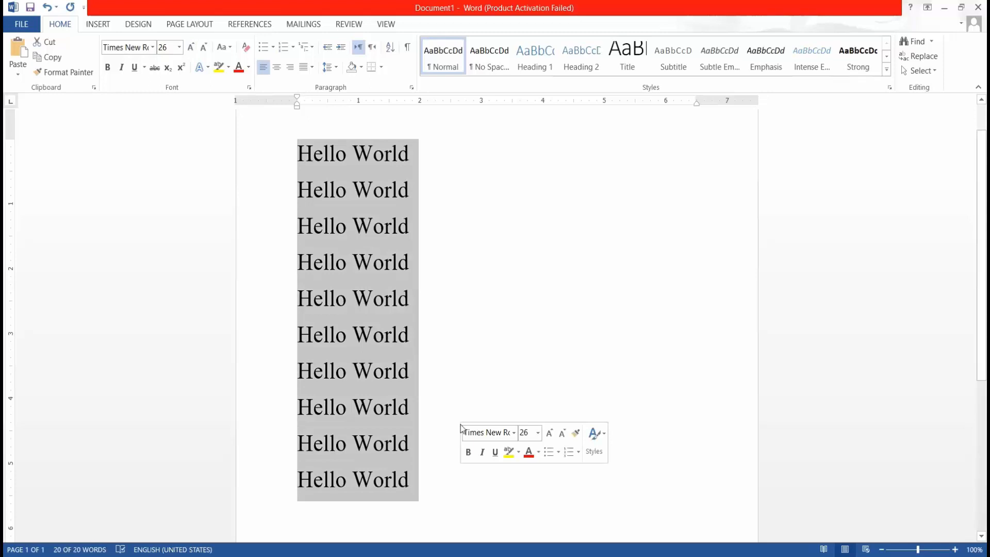
pyautogui.click(204, 47)
pyautogui.click(204, 47)
pyautogui.click(204, 47)
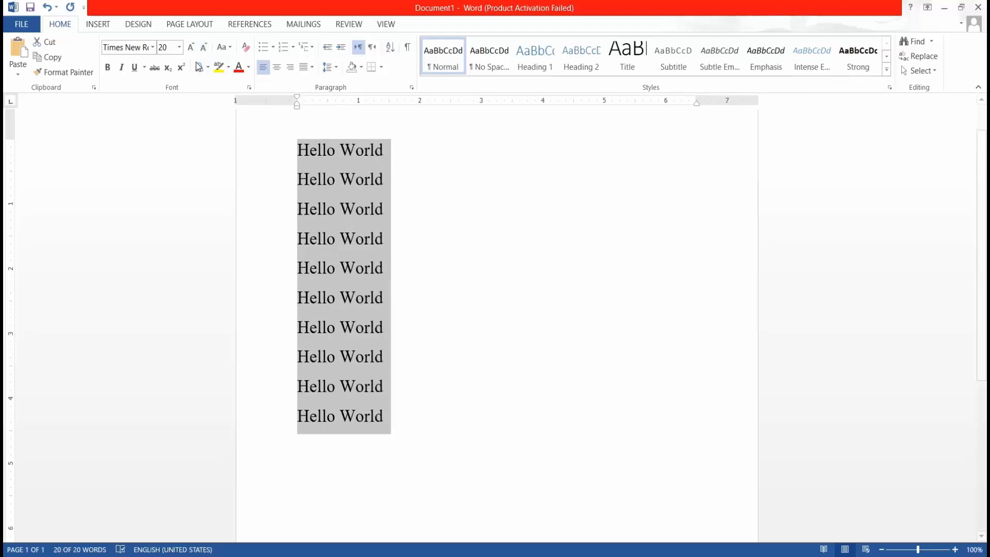
# - Enlarge the font of all the lines by three increments to 26 and shrink it back to 20
pyautogui.click(190, 47)
pyautogui.click(191, 47)
pyautogui.click(190, 47)
pyautogui.click(204, 47)
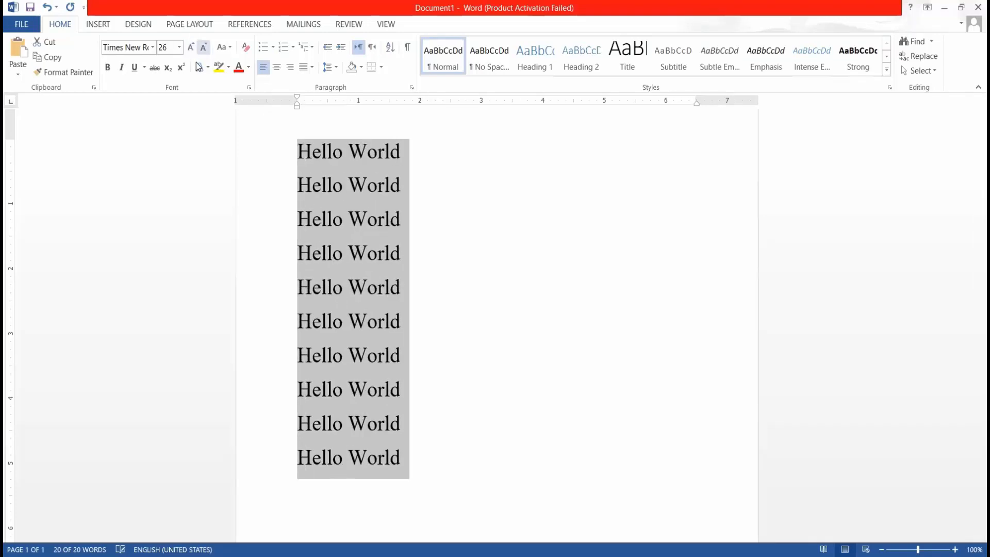
pyautogui.click(205, 47)
pyautogui.click(205, 47)
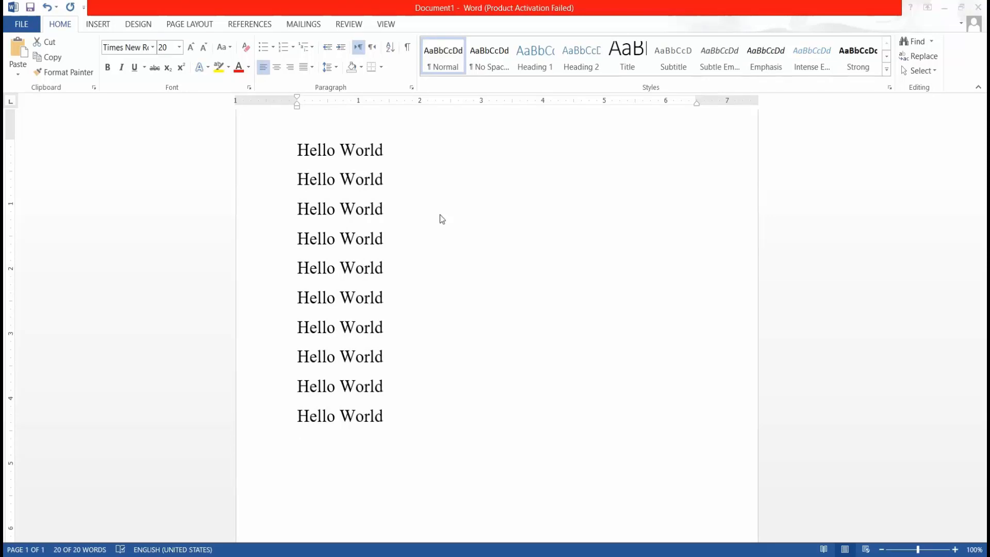
# - Change the case of all the lines to lowercase and UPPERCASE, and return them to Capitalize Each Word
pyautogui.click(223, 58)
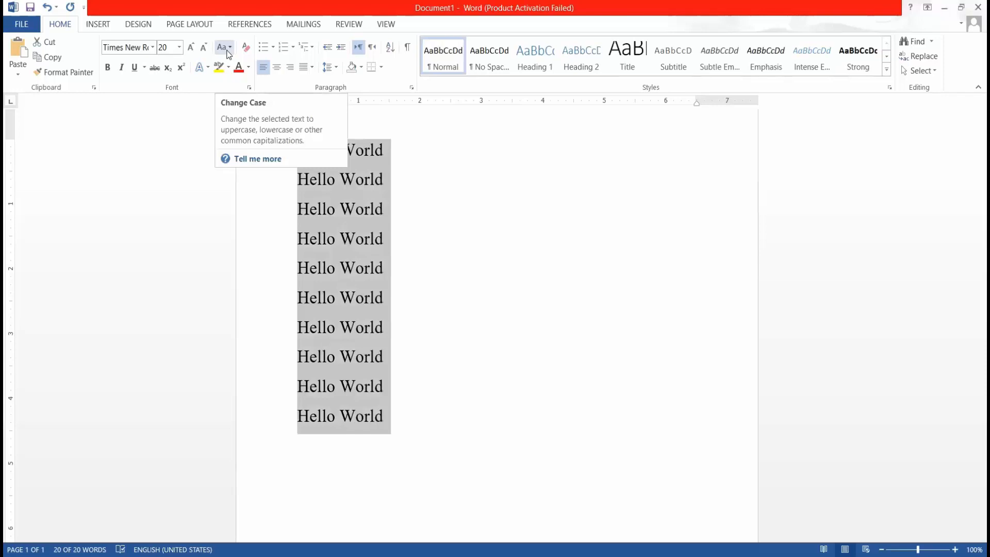
pyautogui.click(229, 52)
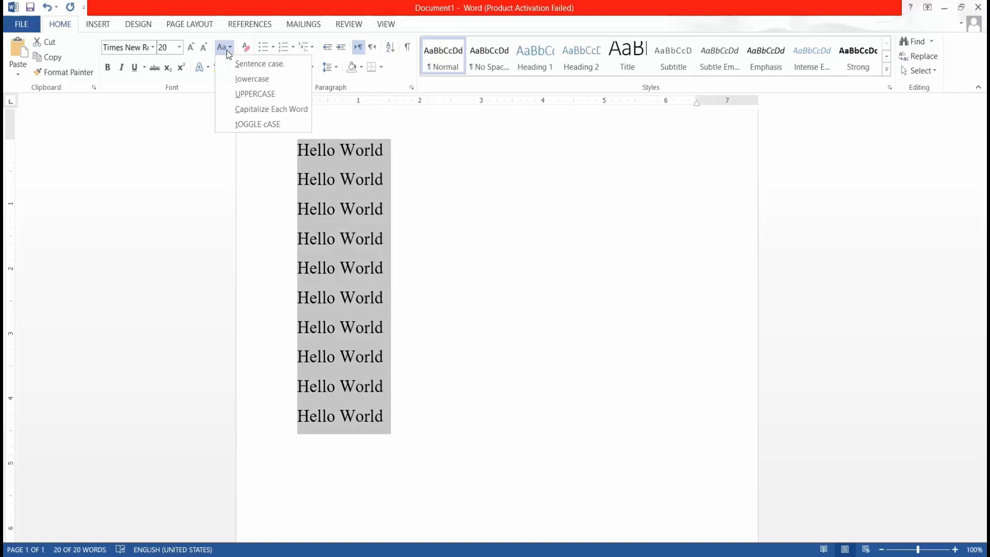
pyautogui.click(243, 77)
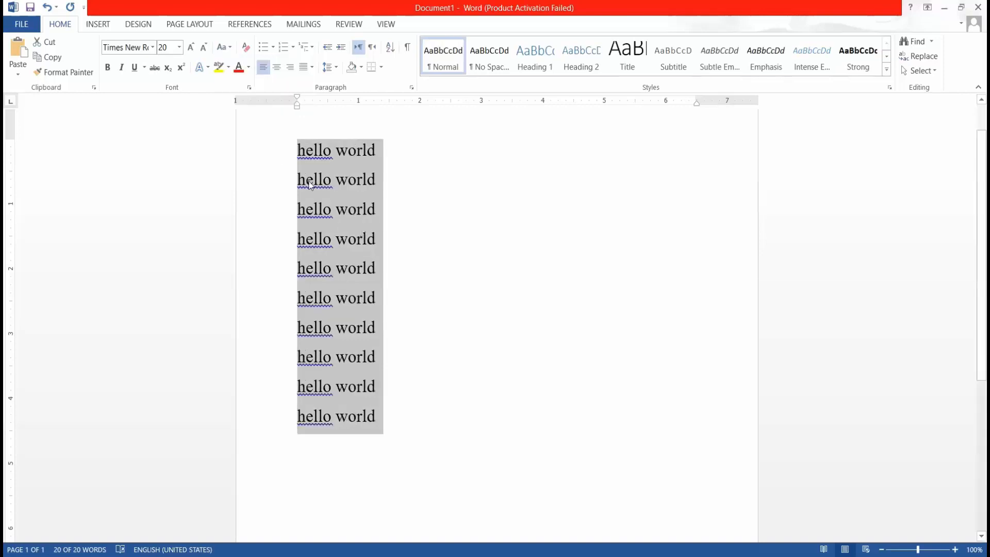
pyautogui.click(234, 90)
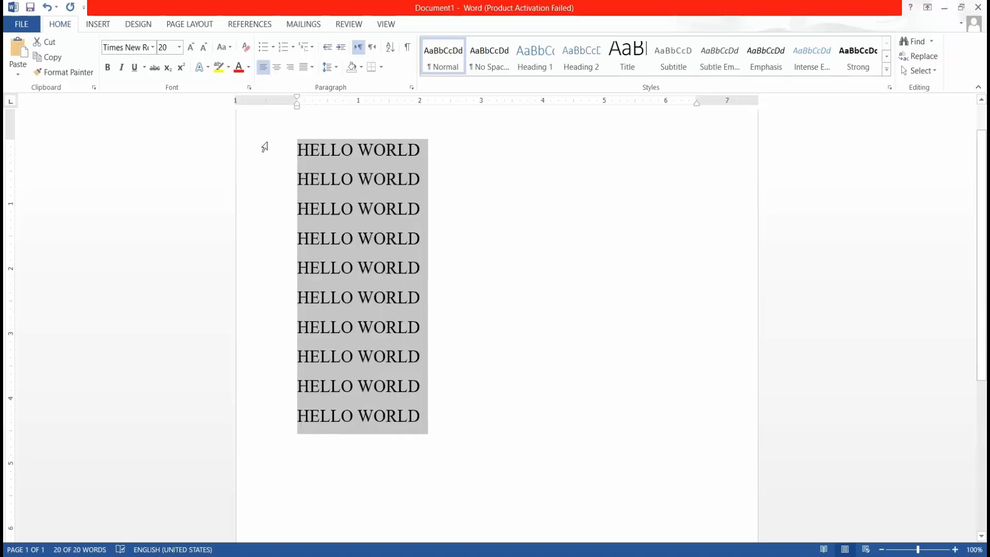
pyautogui.click(223, 47)
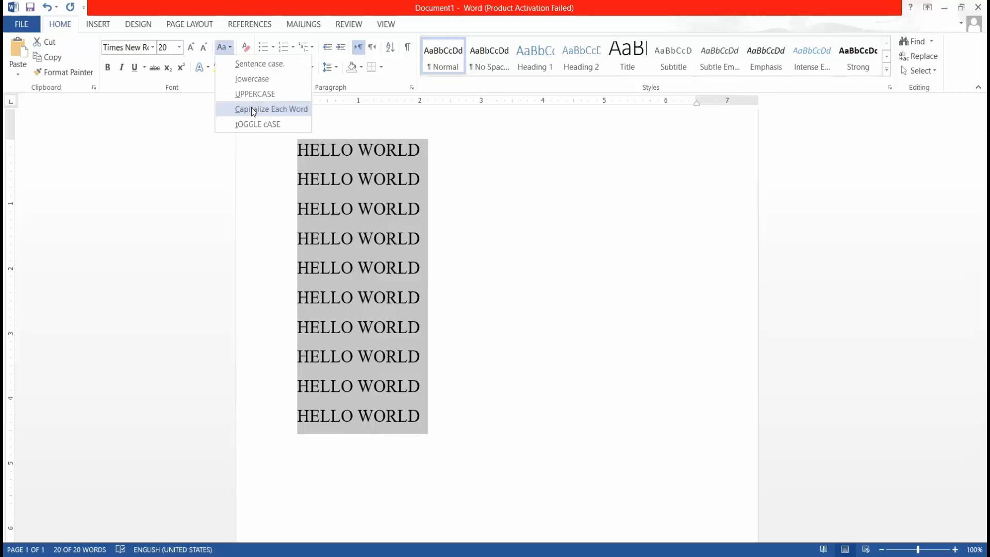
pyautogui.click(251, 109)
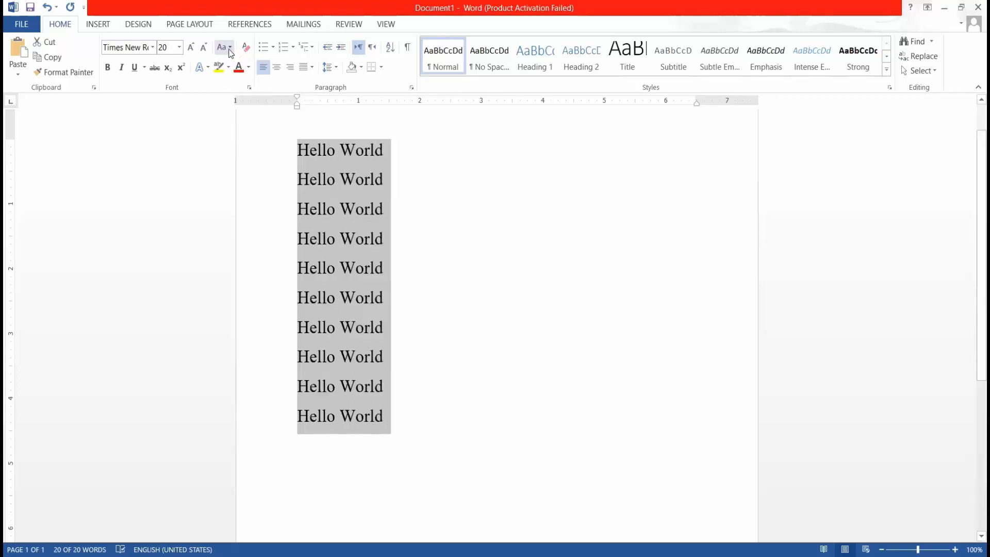
# - Switch all the lines to tOGGLE cASE and restore the "Hello World" capitalization
pyautogui.click(230, 49)
pyautogui.click(248, 130)
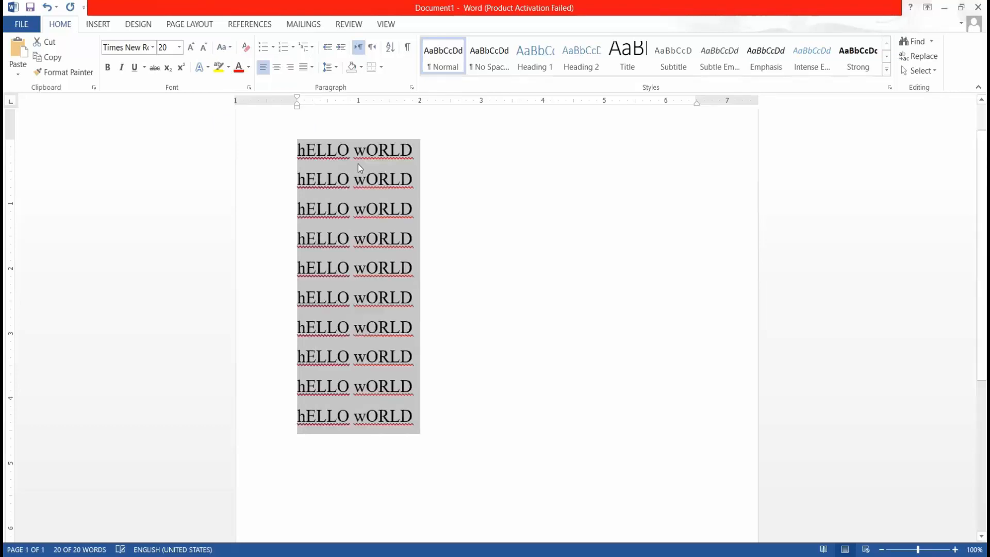
pyautogui.click(225, 52)
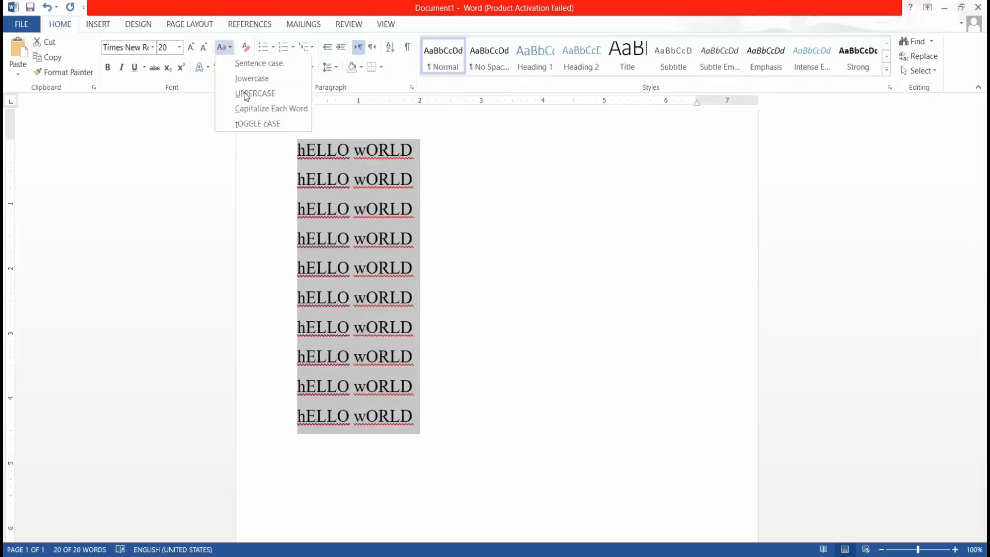
pyautogui.press('Return')
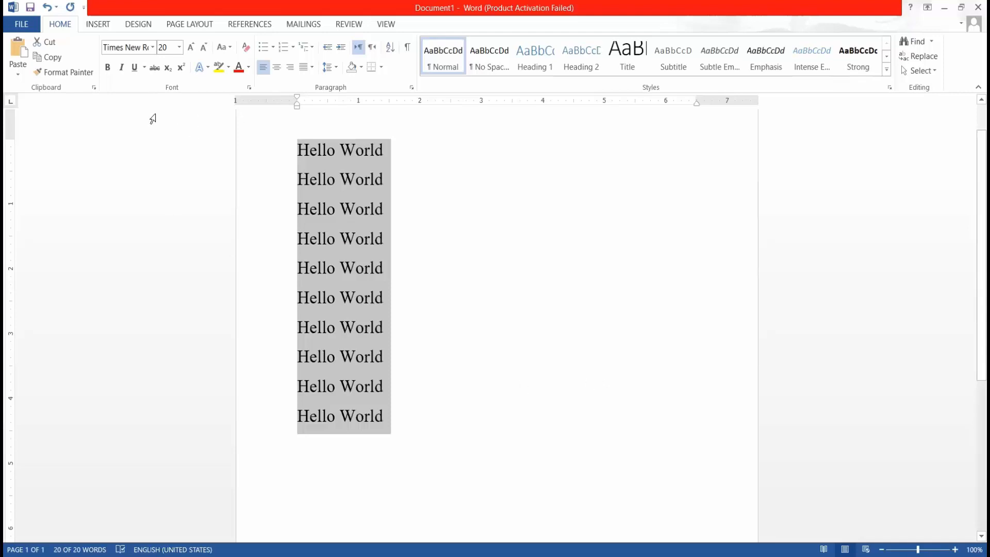
# - Format all the "Hello World" lines as bold, italic and underlined
pyautogui.click(105, 70)
pyautogui.click(121, 69)
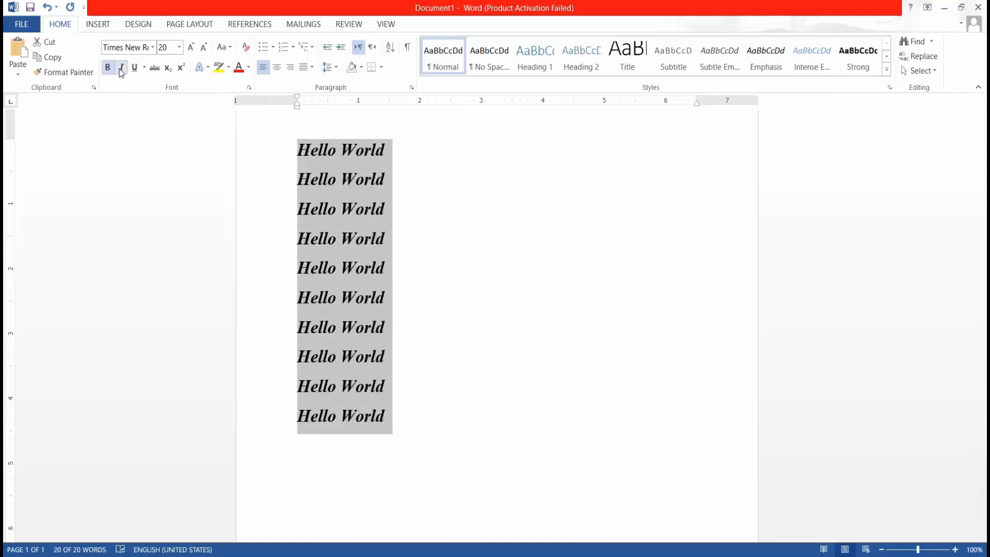
pyautogui.click(135, 69)
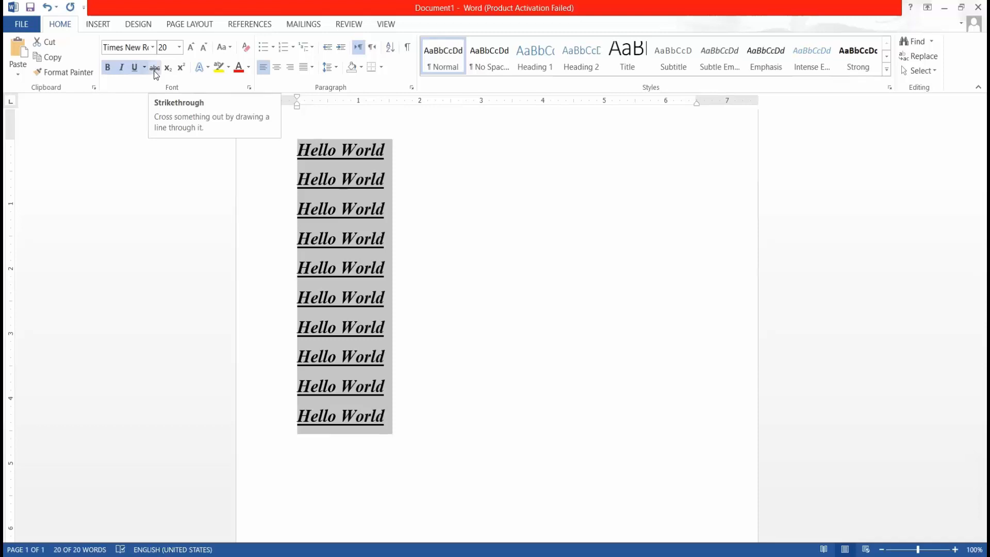
# - Turn strikethrough on and off for all the lines, and remove their underline, italic and bold formatting
pyautogui.click(154, 68)
pyautogui.click(155, 69)
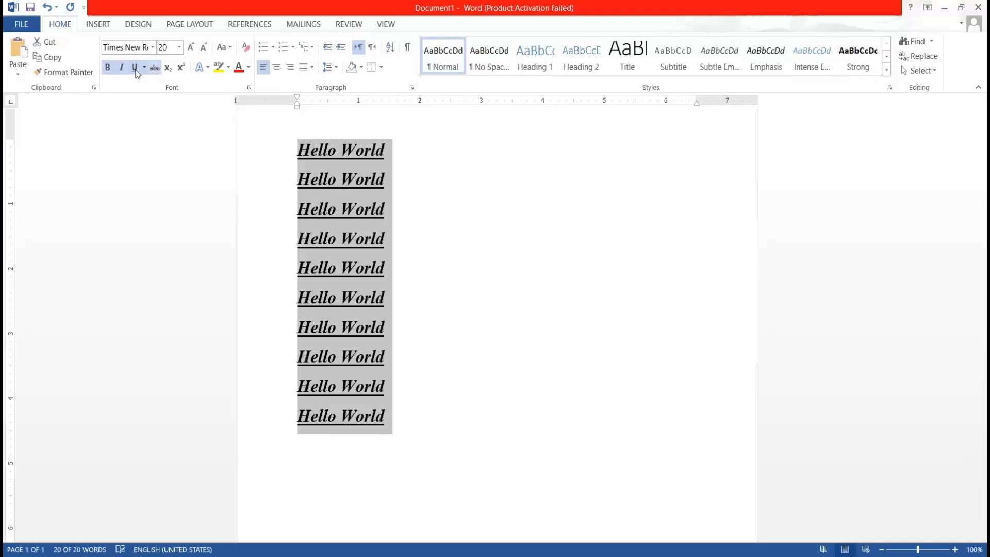
pyautogui.click(135, 69)
pyautogui.click(119, 69)
pyautogui.click(107, 68)
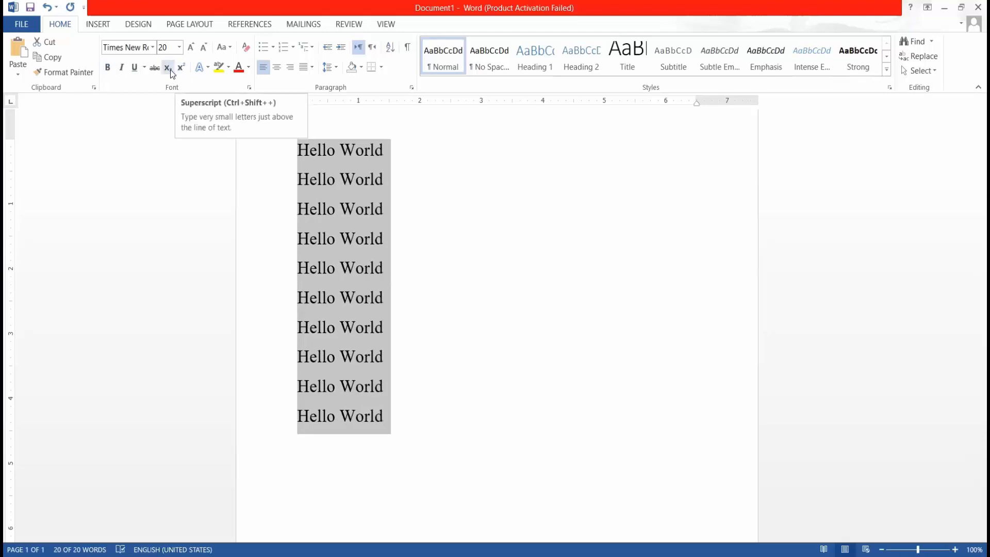
# - Center all ten "Hello World" lines horizontally on the page
pyautogui.click(210, 72)
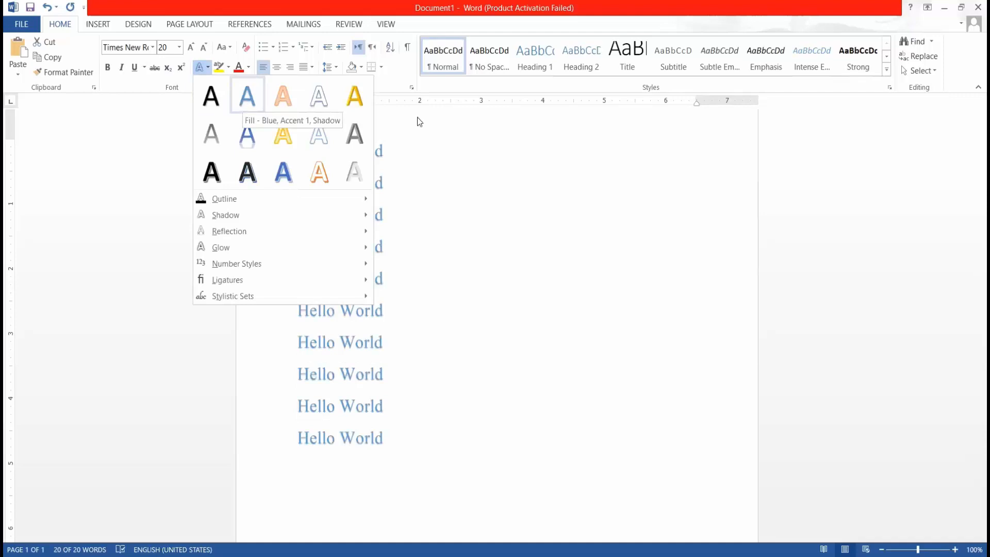
pyautogui.press('Escape')
pyautogui.hotkey('ctrl', 'e')
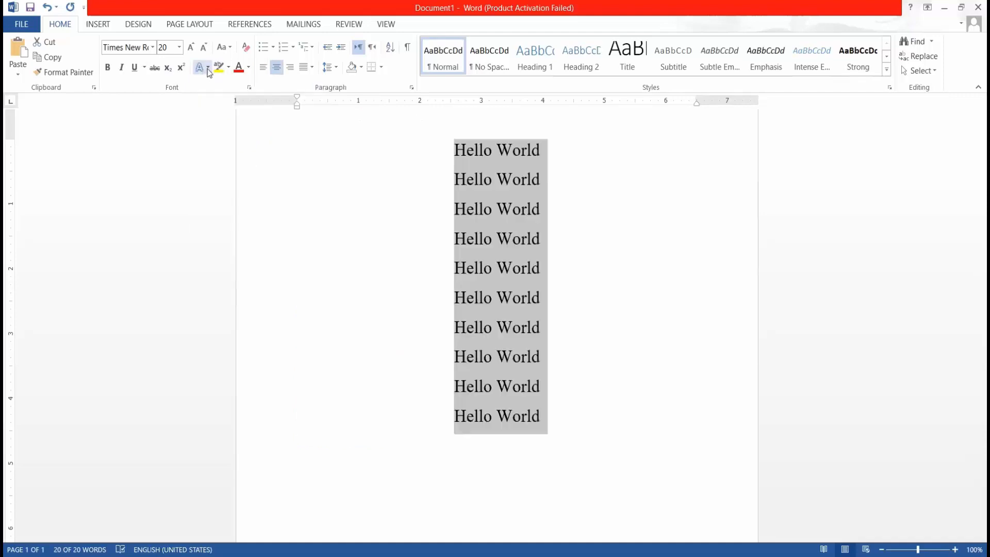
# - Apply the blue text effect with reflection to all the centered lines and give their letters a red outline
pyautogui.click(209, 70)
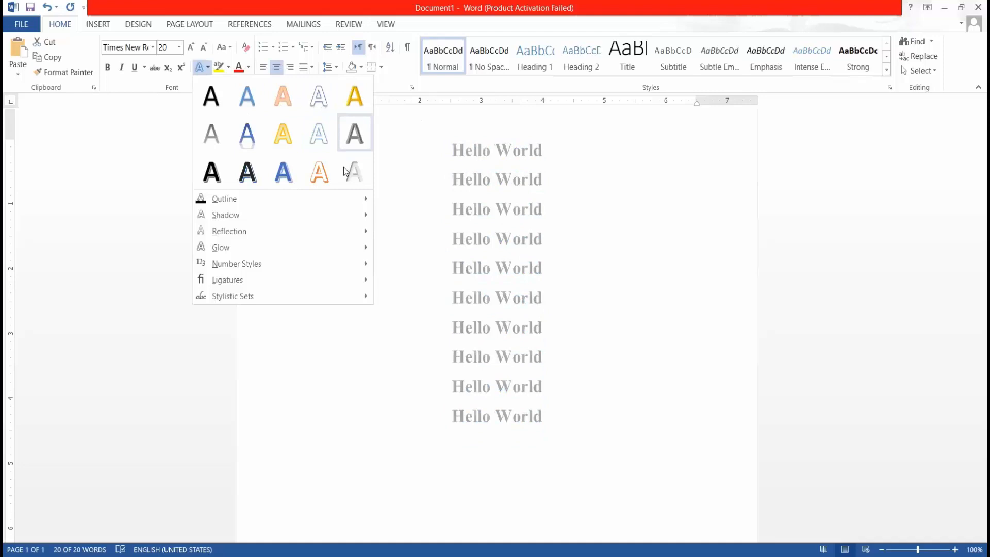
pyautogui.click(248, 135)
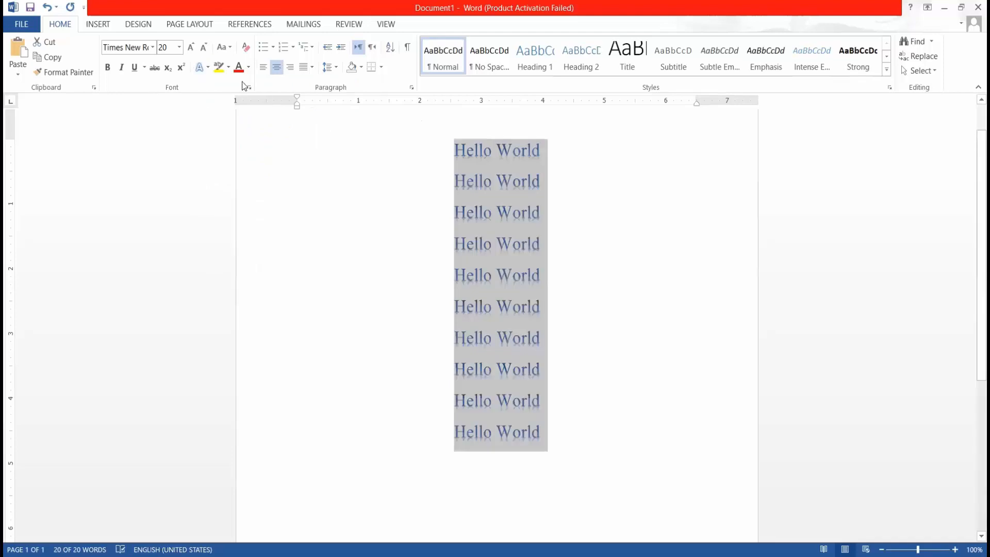
pyautogui.click(207, 72)
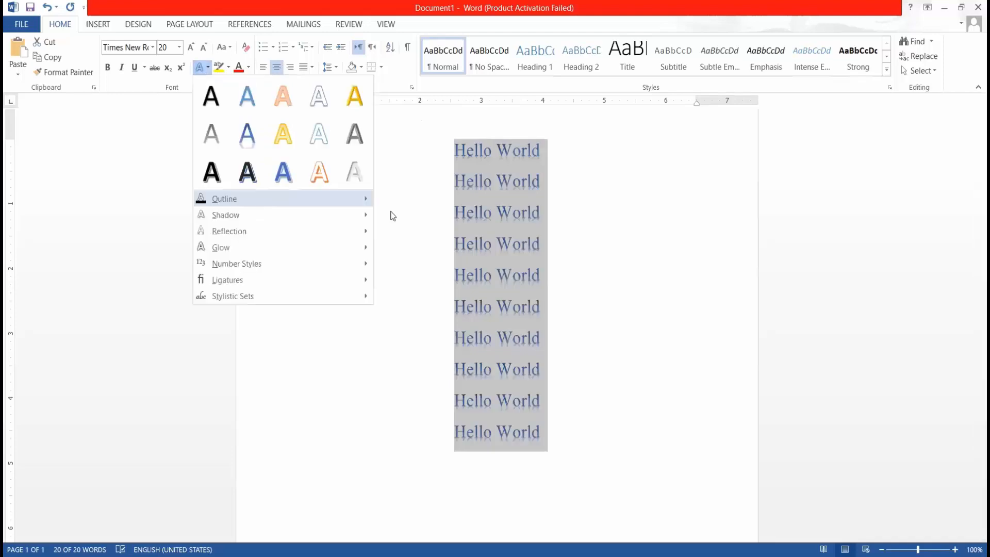
pyautogui.moveTo(261, 202)
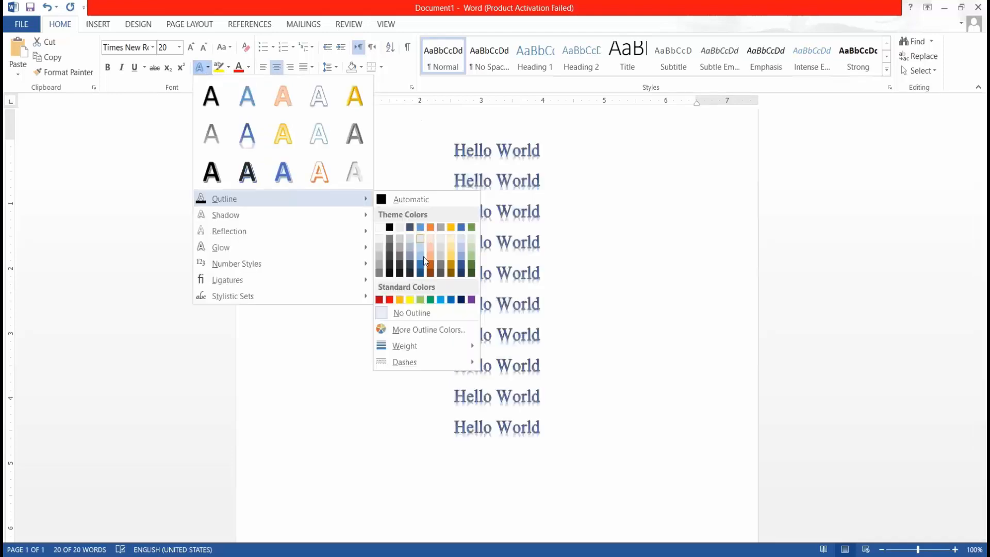
pyautogui.click(390, 300)
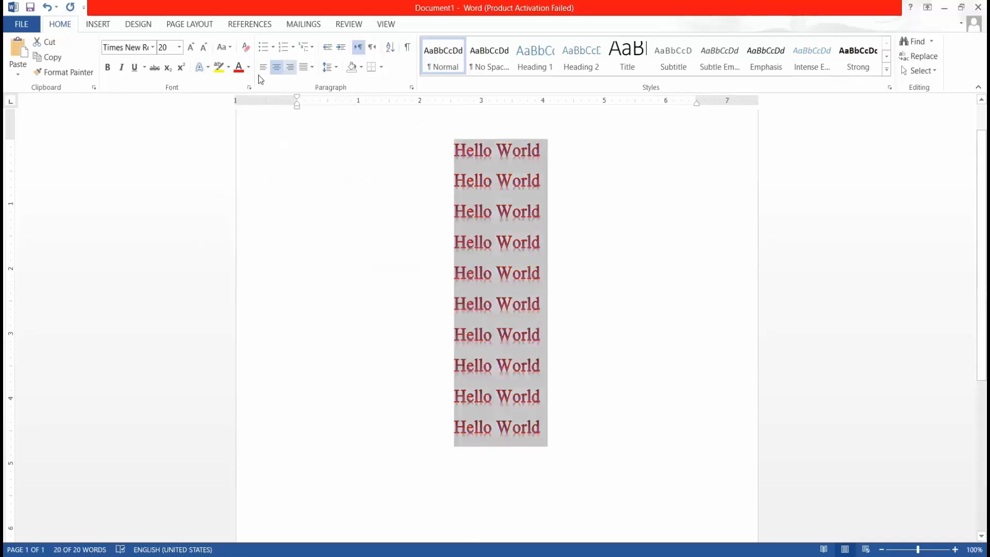
# - Apply a larger reflection from the first row of variations and an orange glow to all the "Hello World" lines
pyautogui.click(207, 72)
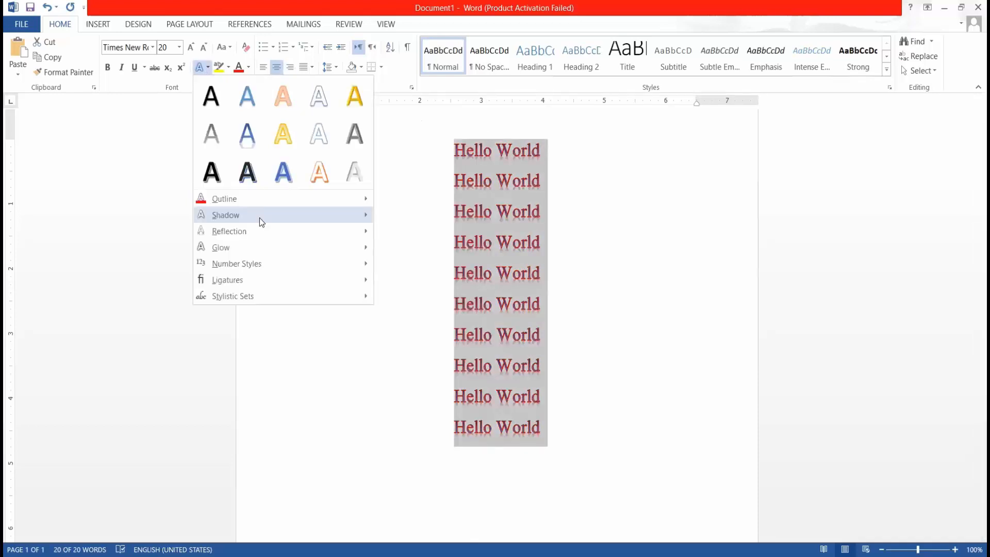
pyautogui.moveTo(259, 218)
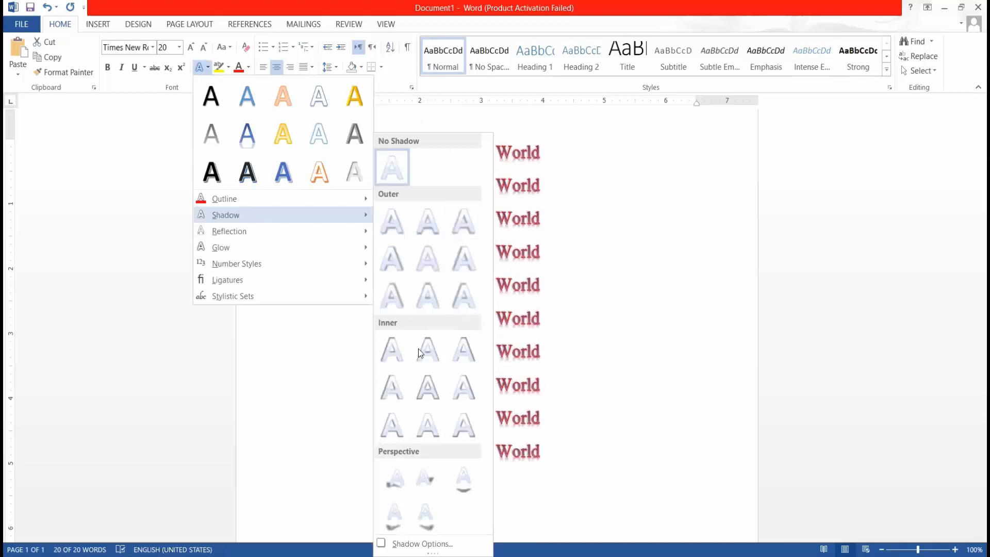
pyautogui.moveTo(340, 231)
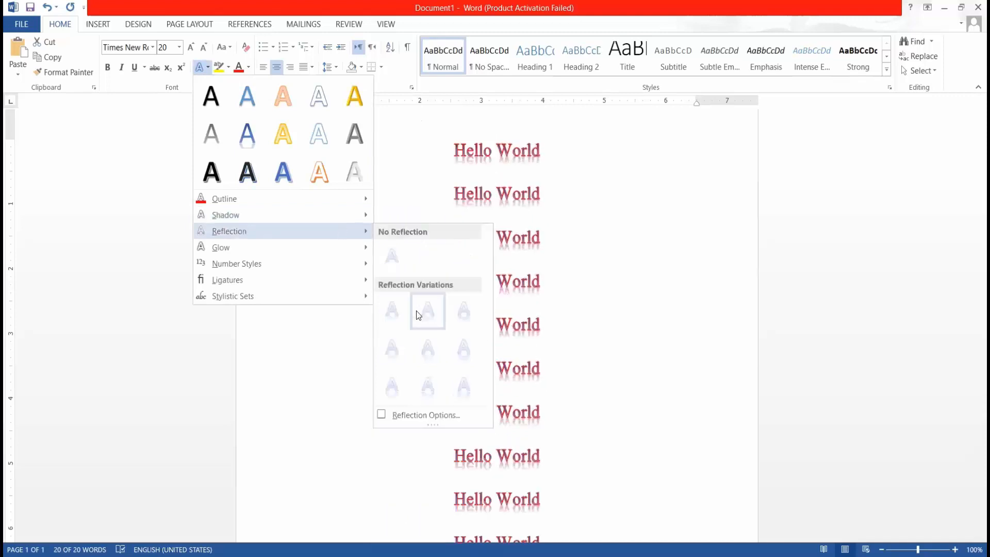
pyautogui.click(416, 311)
pyautogui.click(202, 68)
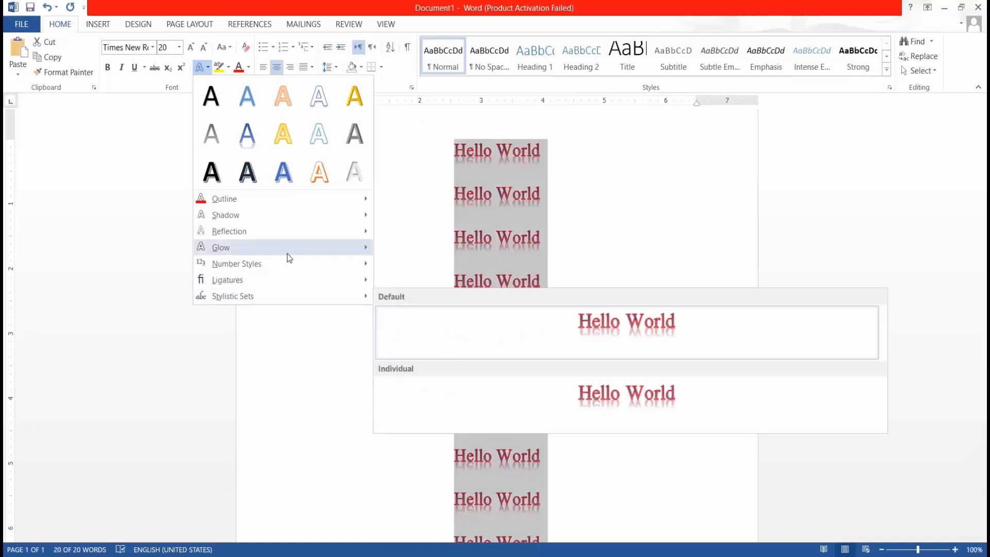
pyautogui.moveTo(287, 251)
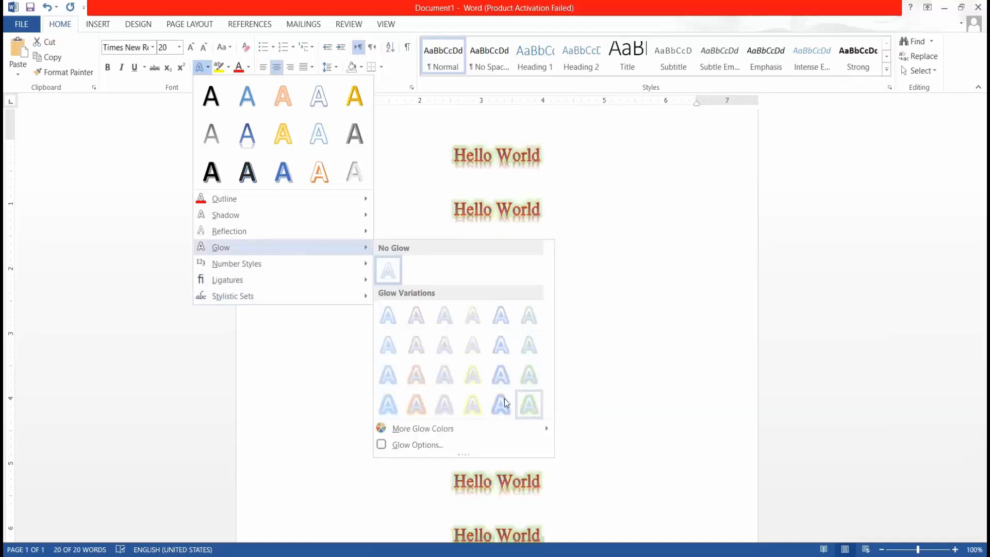
pyautogui.click(599, 243)
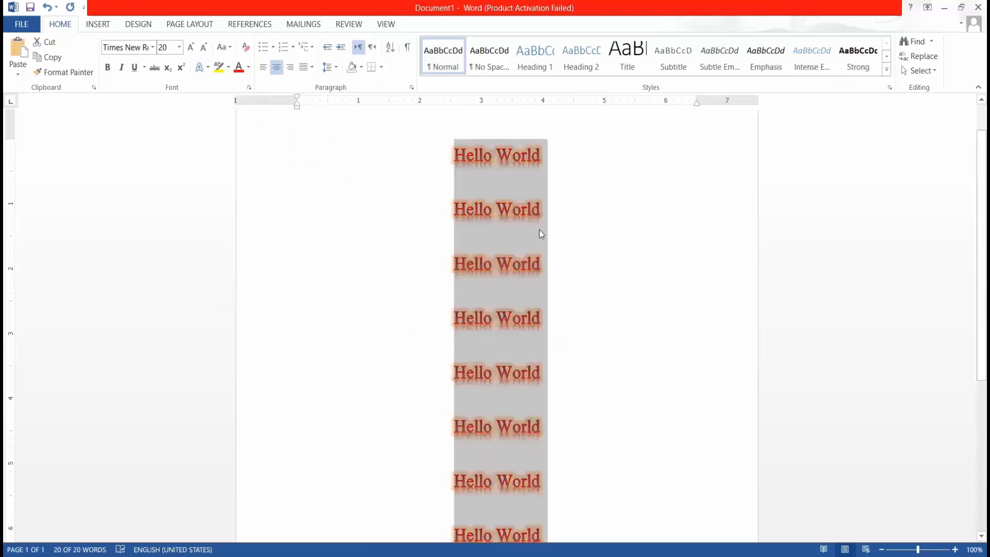
# - Preview a yellow highlight on all the lines, choose No Color for the highlight and view the available font colors
pyautogui.click(228, 67)
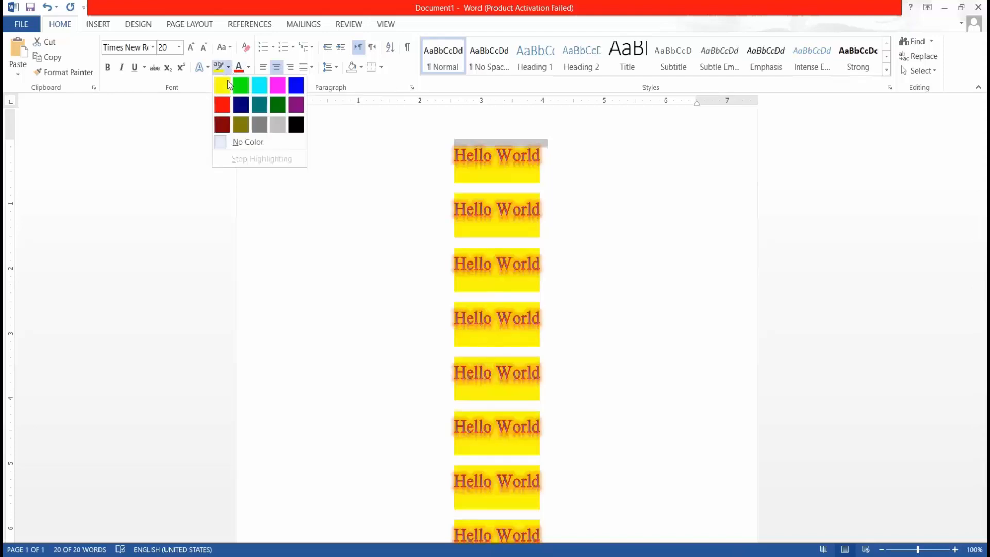
pyautogui.click(233, 143)
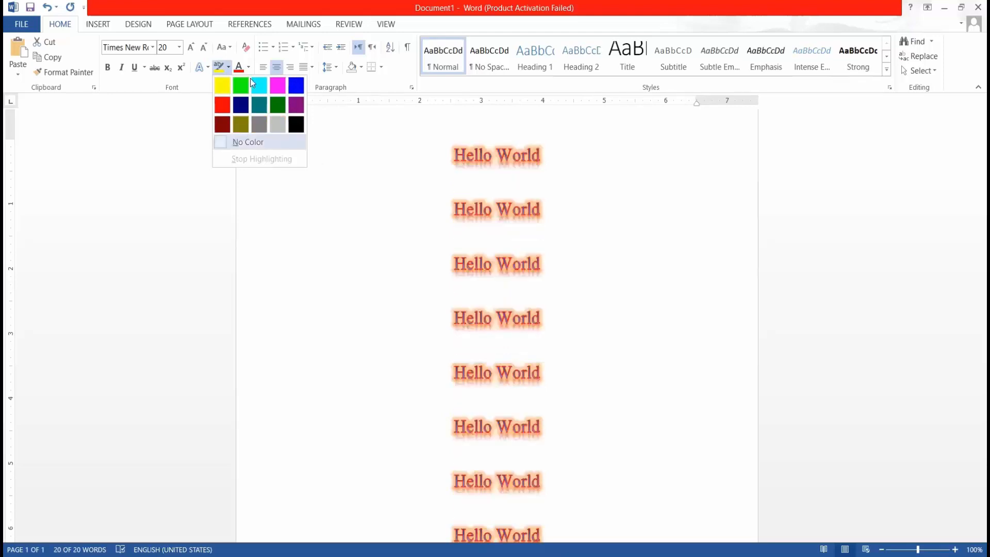
pyautogui.click(249, 66)
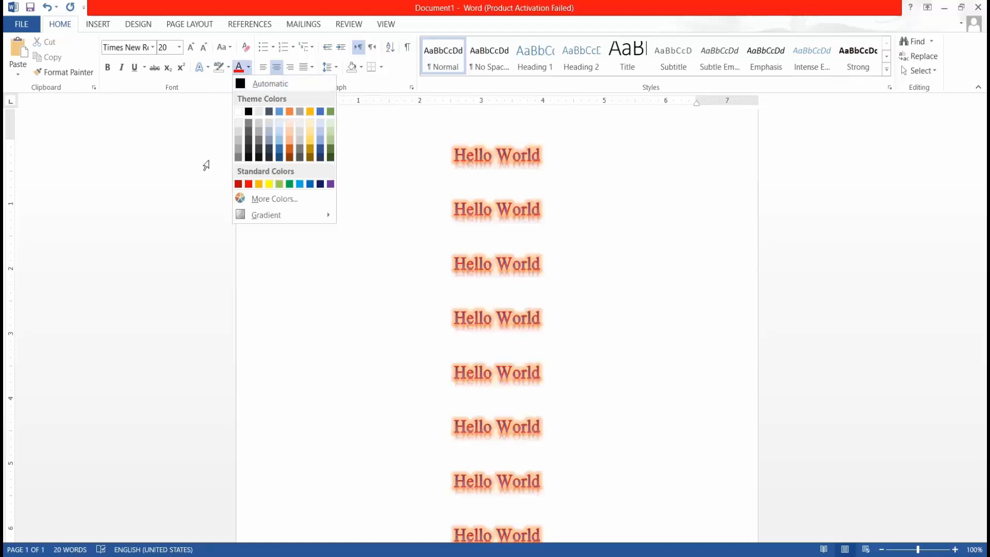
pyautogui.click(242, 71)
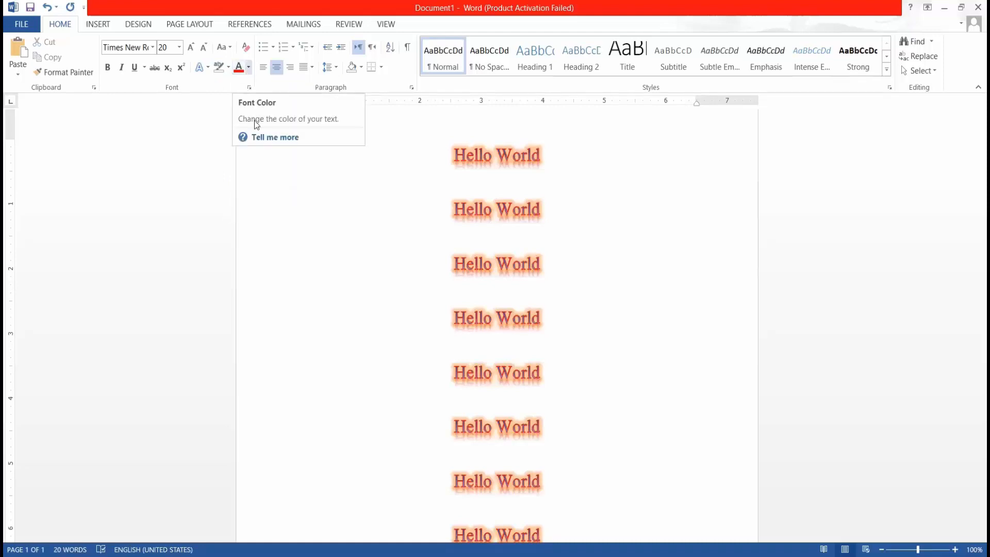
pyautogui.click(248, 68)
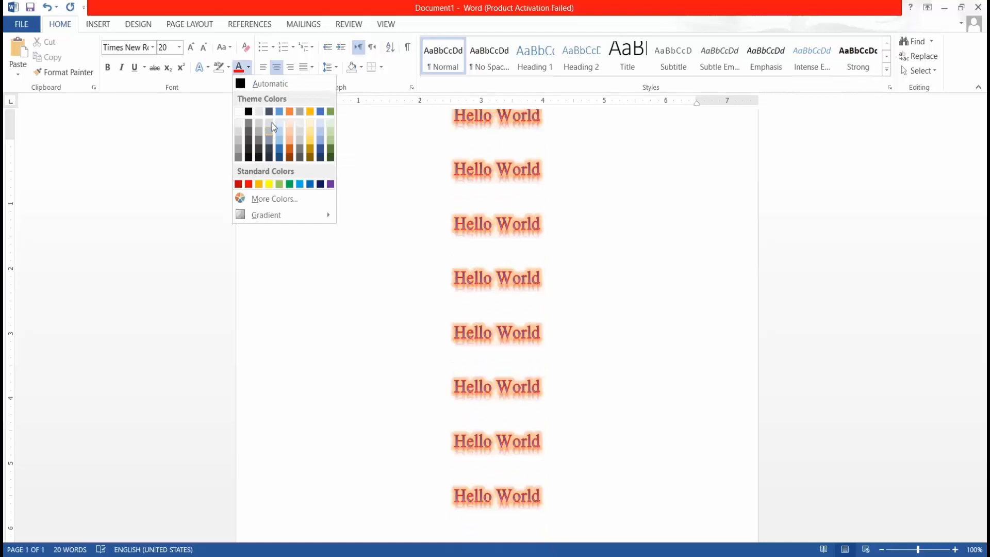
# - Set the font color of the first eight "Hello World" lines to blue
pyautogui.moveTo(670, 192); pyautogui.dragTo(567, 483)
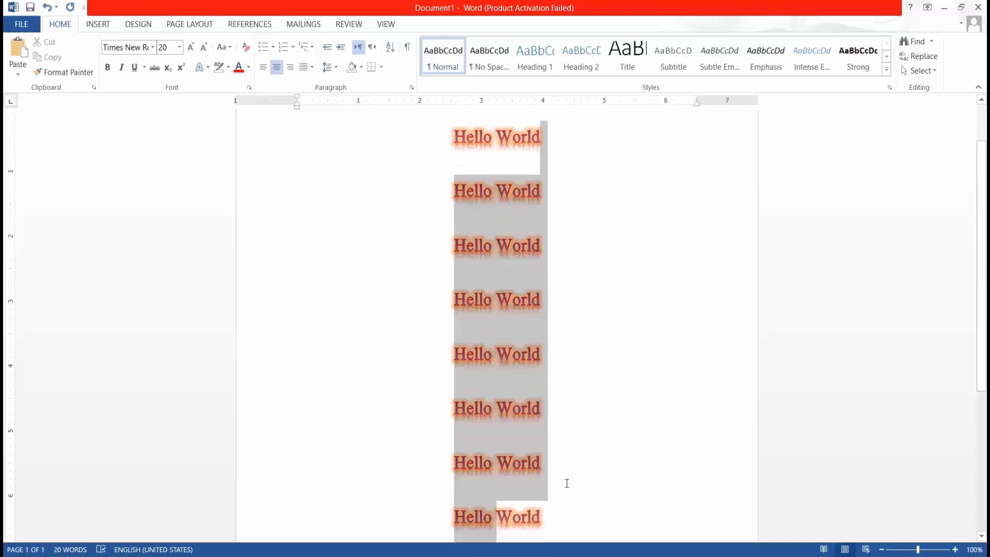
pyautogui.scroll(3, 438, 185)
pyautogui.moveTo(447, 196); pyautogui.dragTo(570, 500)
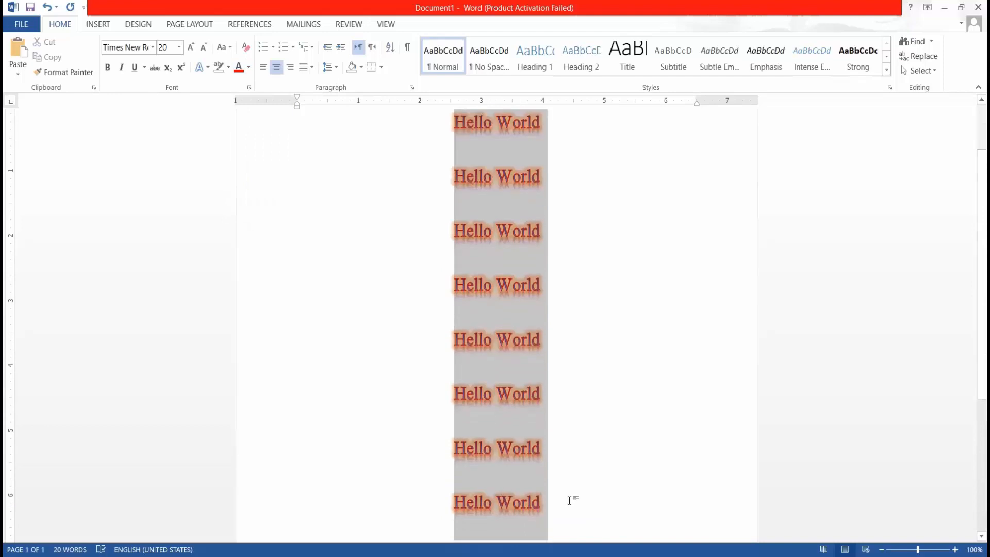
pyautogui.click(248, 67)
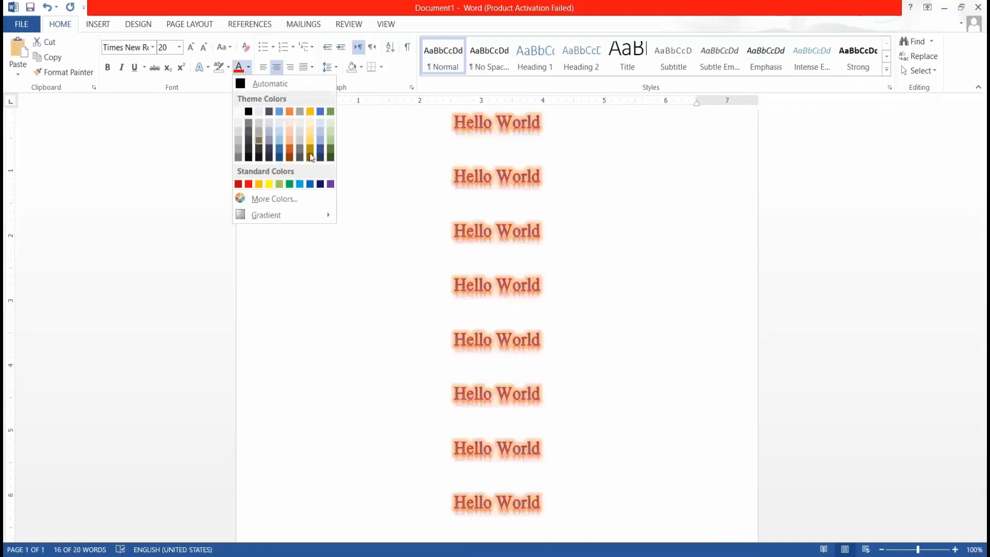
pyautogui.click(618, 204)
pyautogui.click(621, 205)
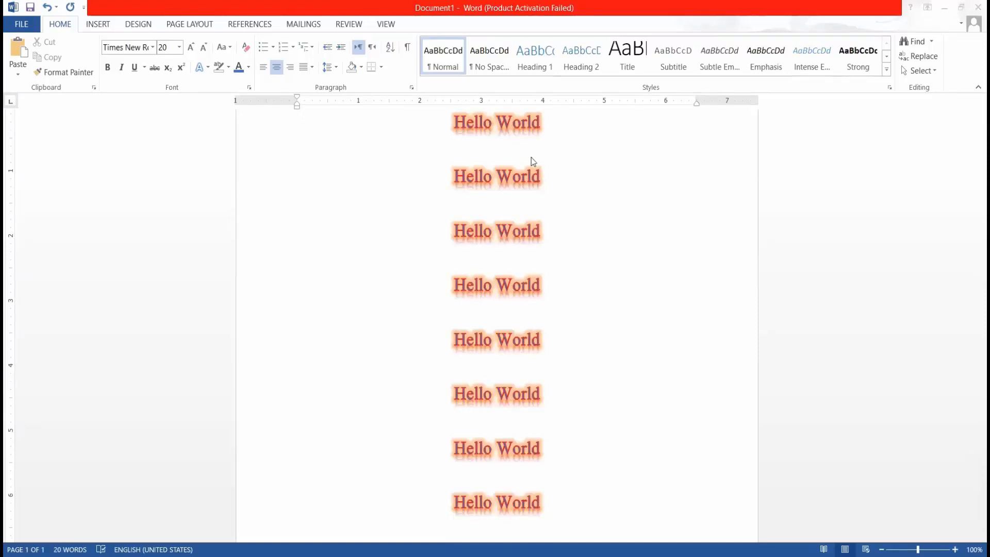
# - Select all ten "Hello World" lines from the beginning to the end of the document
pyautogui.scroll(2, 387, 207)
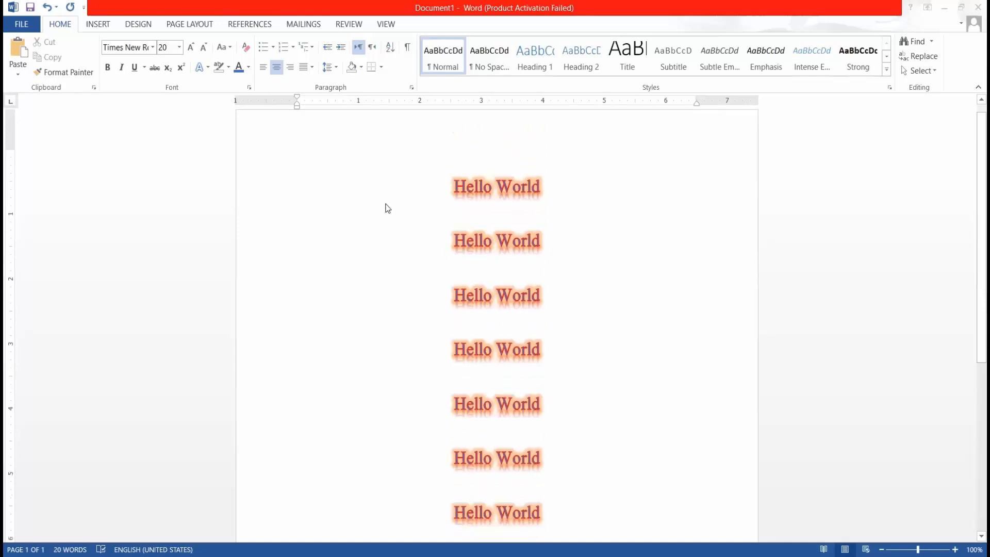
pyautogui.scroll(-2, 387, 208)
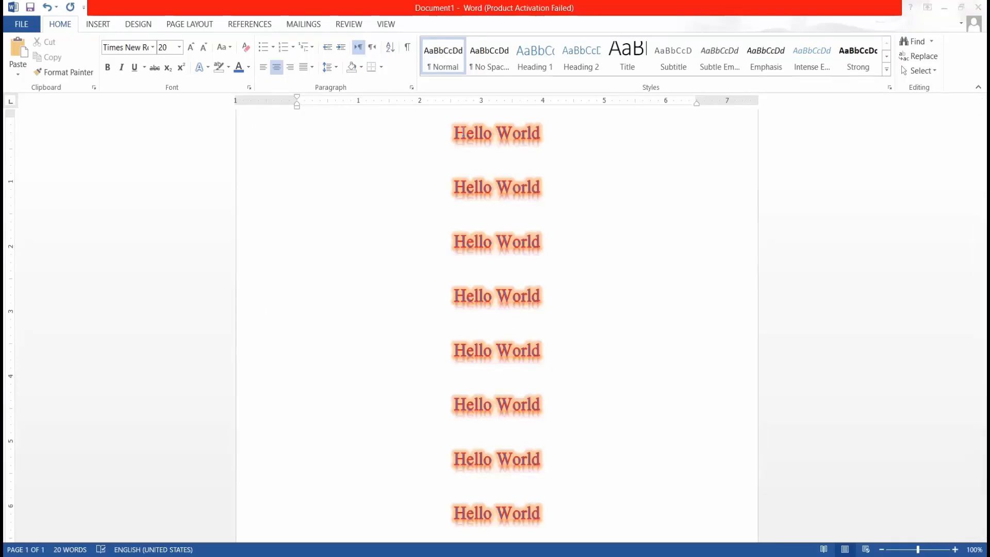
pyautogui.moveTo(447, 133); pyautogui.dragTo(551, 438)
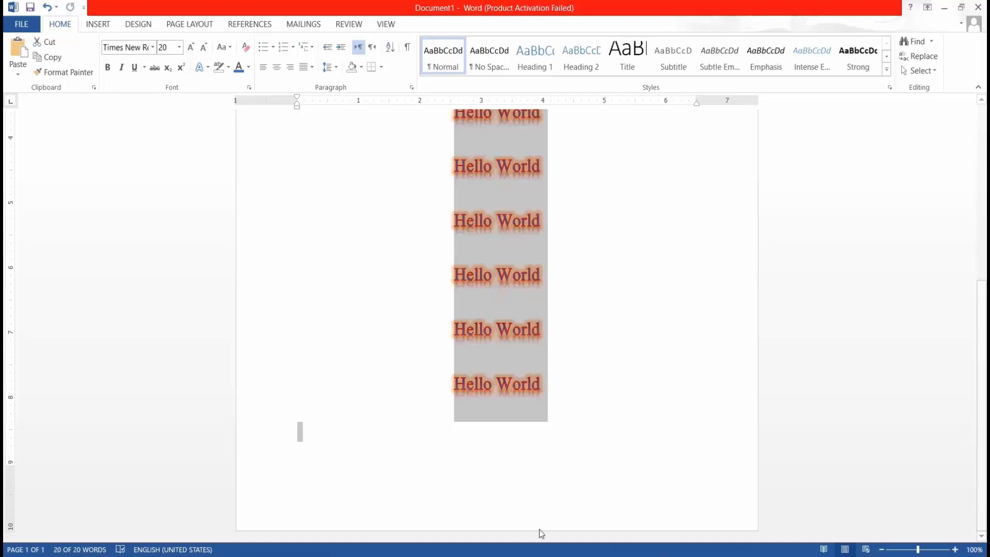
pyautogui.click(951, 9)
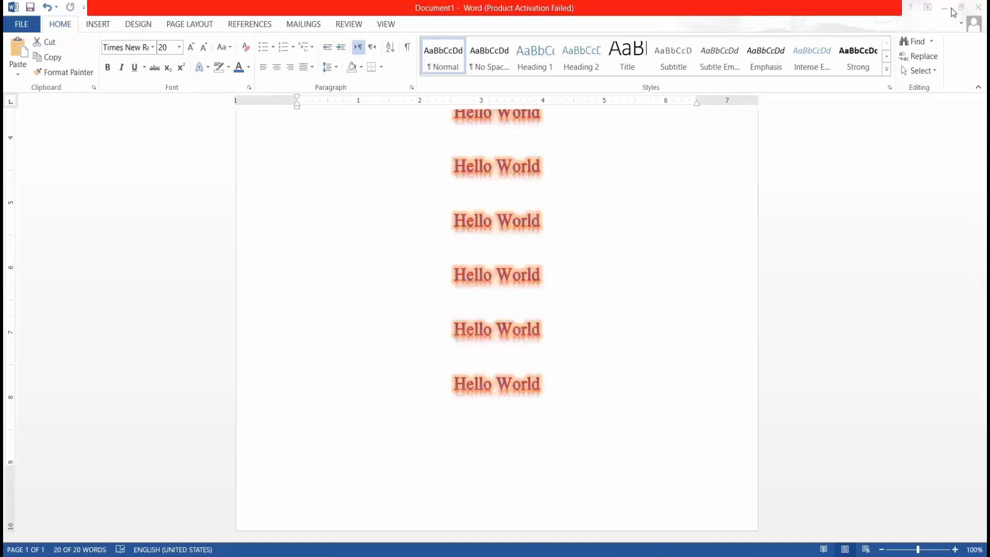